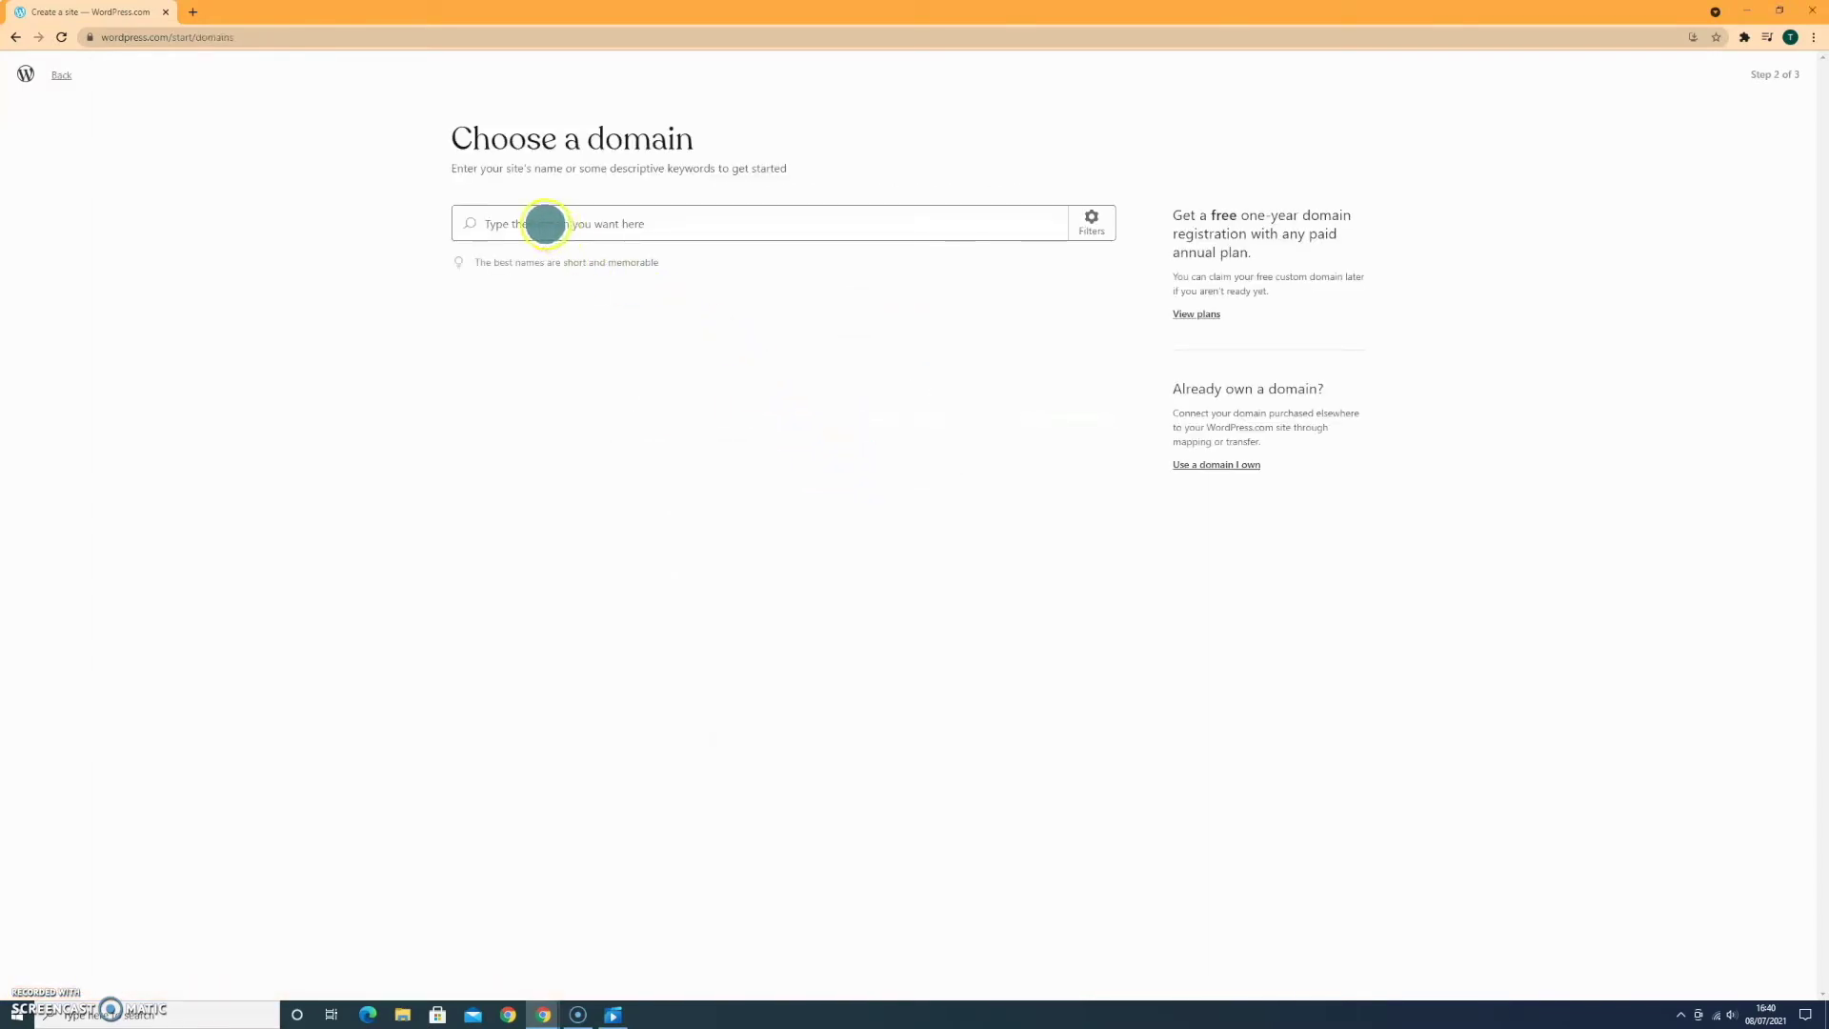
Search for the domain wordpress.com and select the free wordpress.com subdomain for the site
{"action": "left_click", "coordinate": [539, 227]}
{"action": "left_click", "coordinate": [525, 259]}
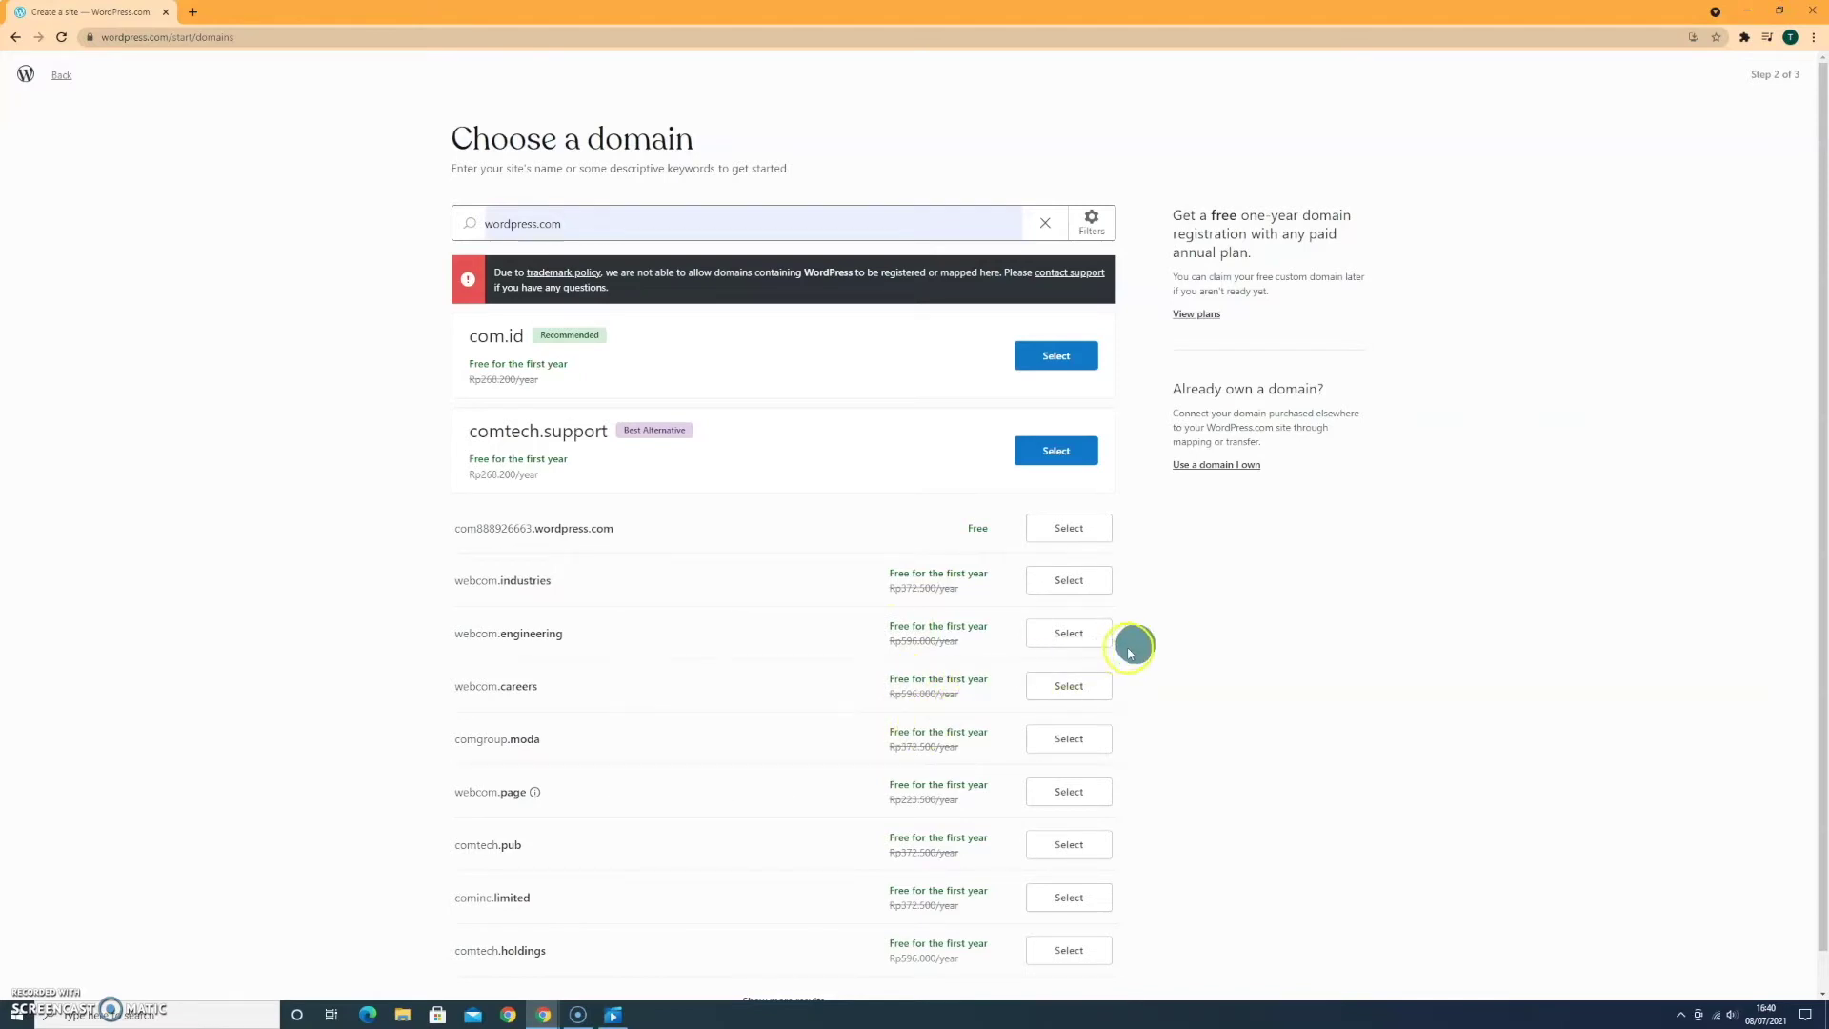
{"action": "left_click", "coordinate": [1068, 528]}
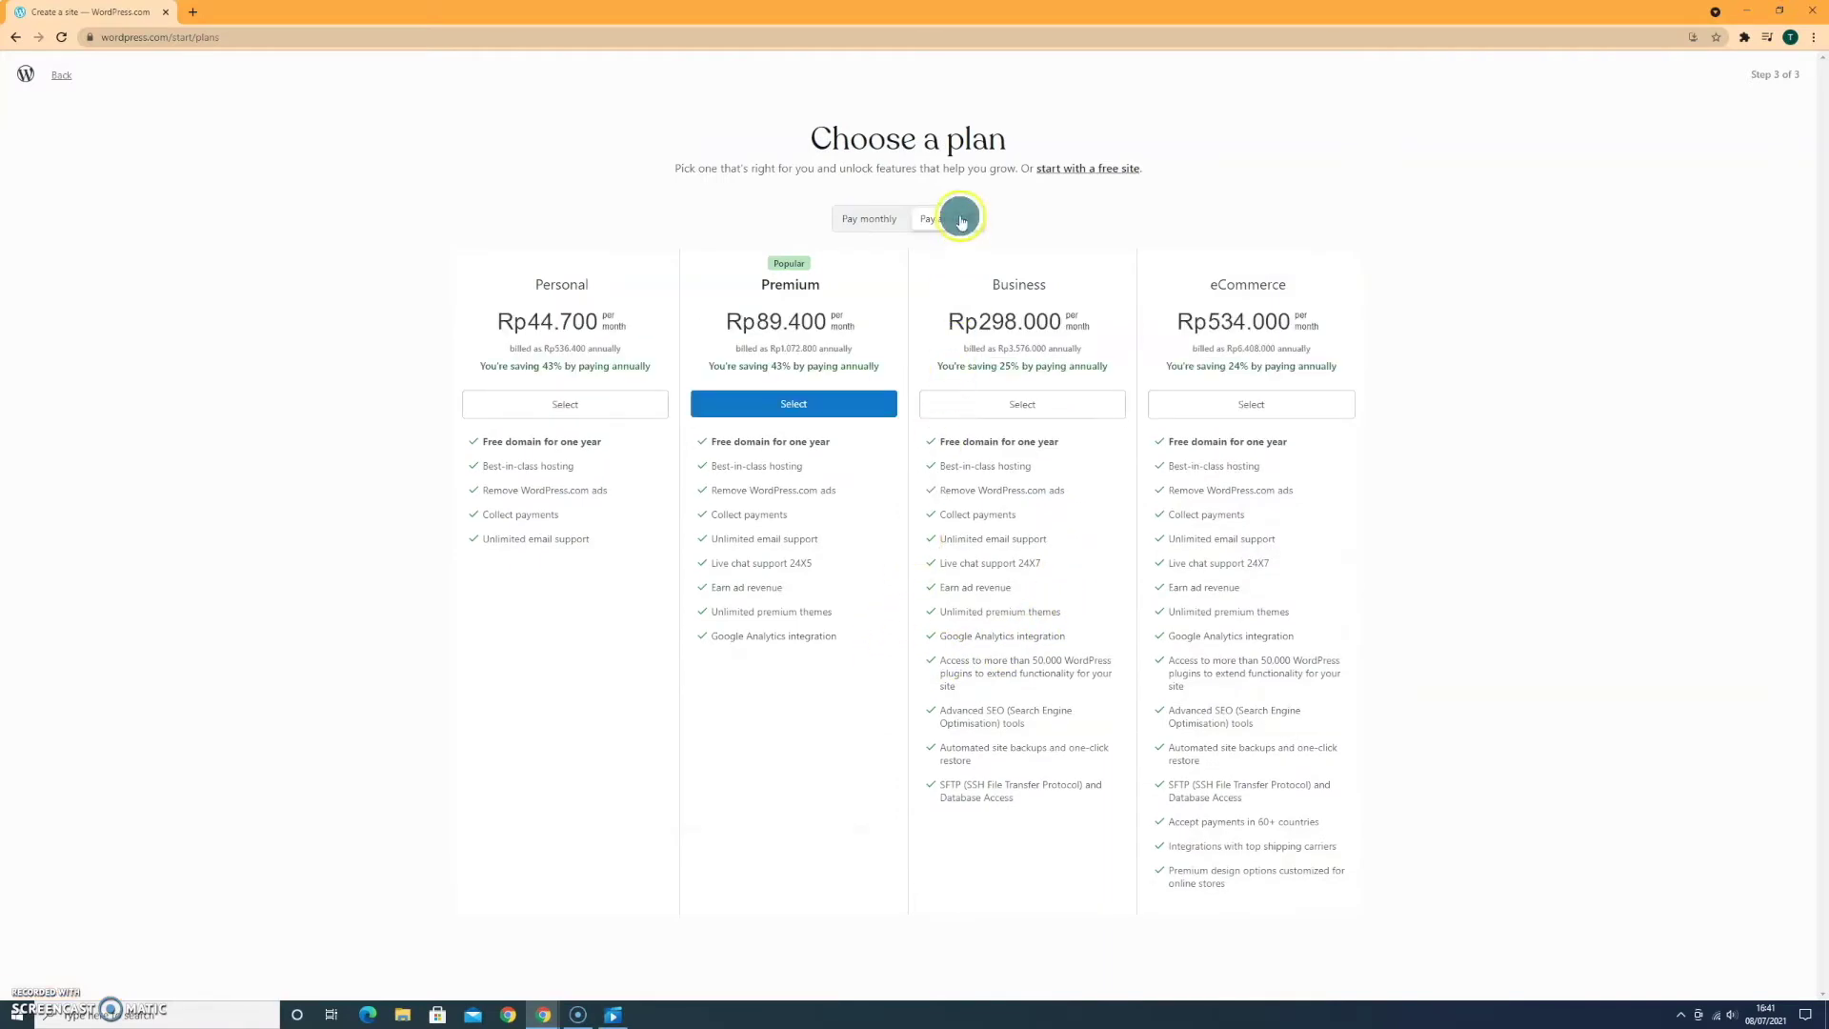
Compare the monthly and annual plan prices and choose to start with a free site
{"action": "left_click", "coordinate": [854, 219]}
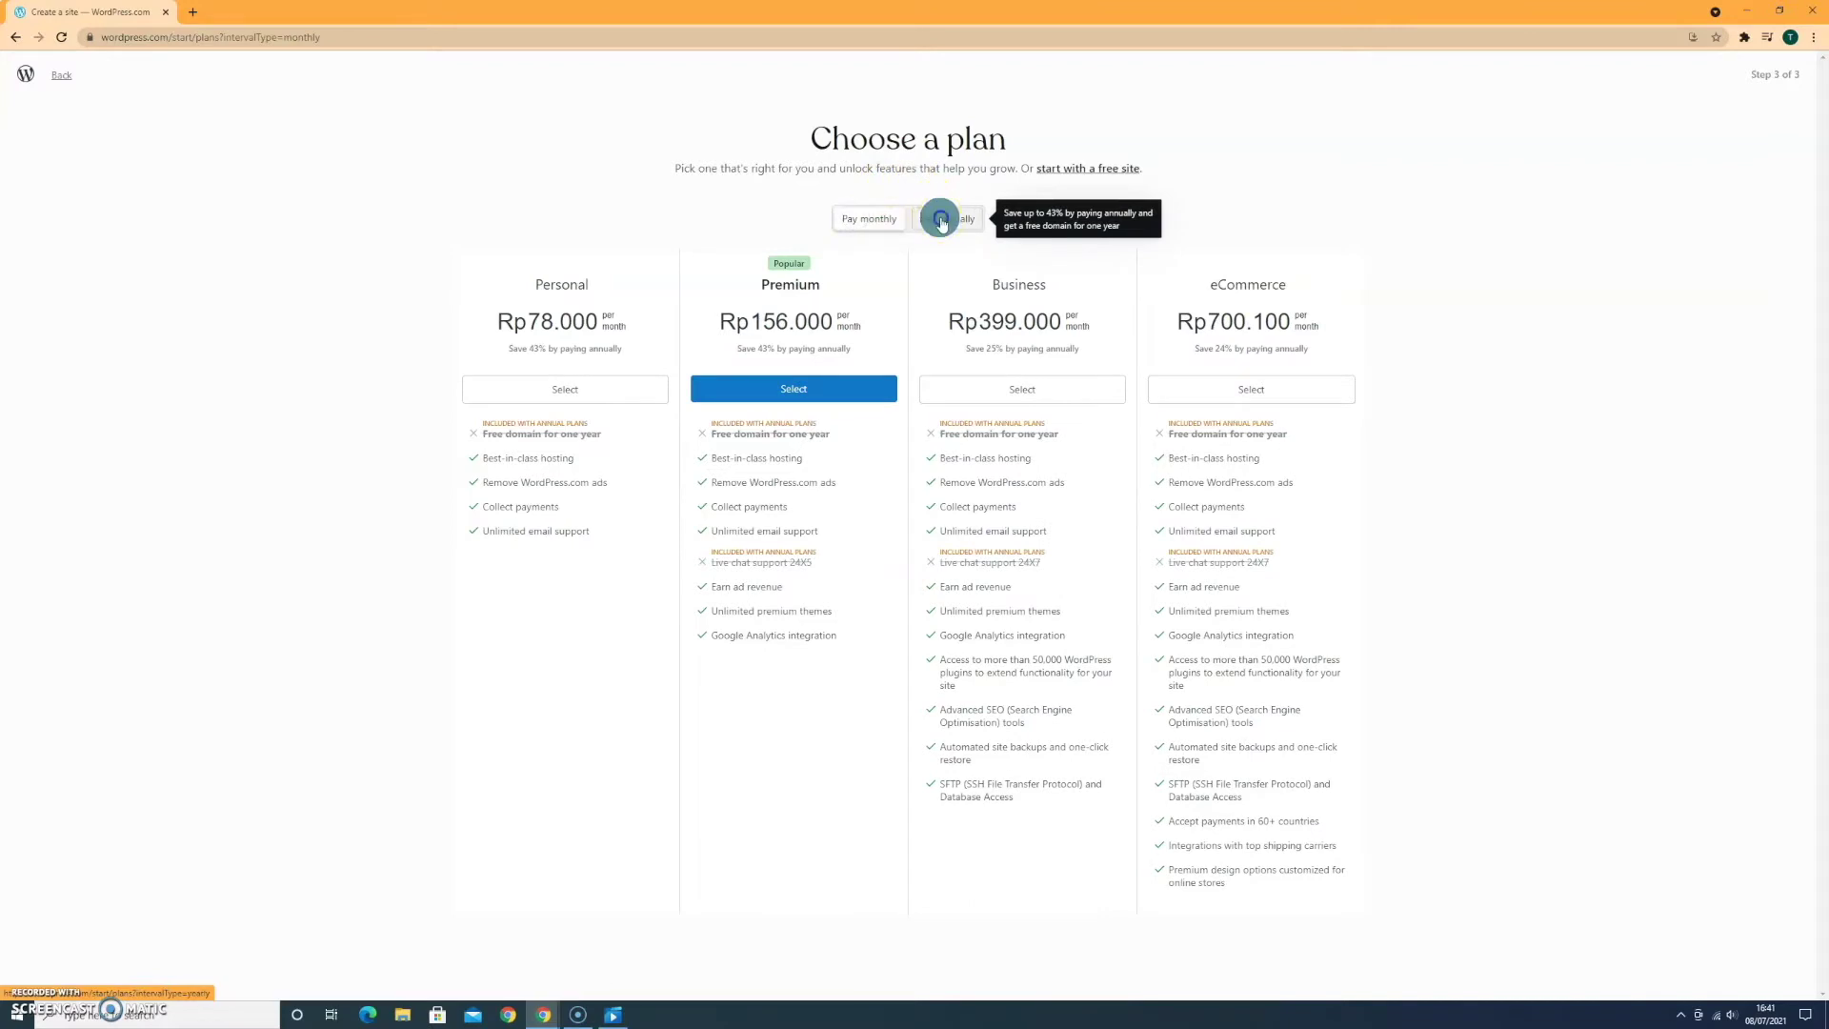
{"action": "left_click", "coordinate": [940, 218]}
{"action": "left_click", "coordinate": [868, 219]}
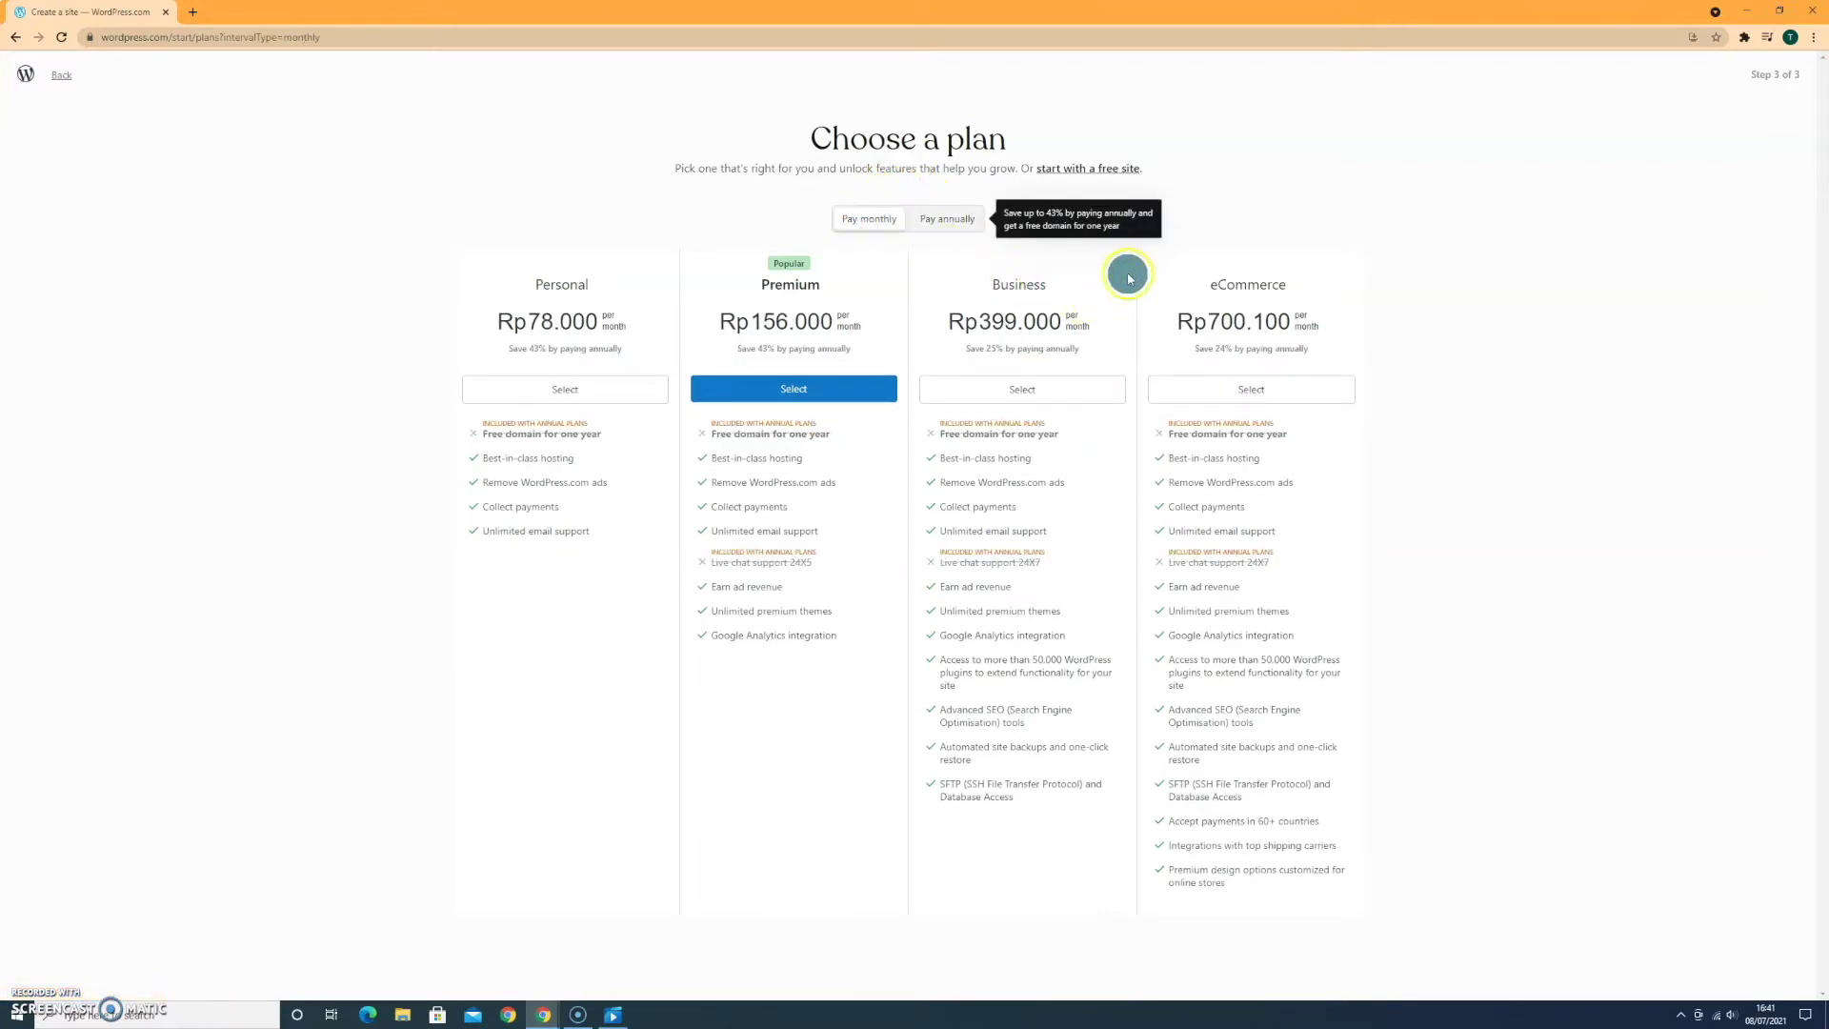
{"action": "left_click", "coordinate": [1090, 170]}
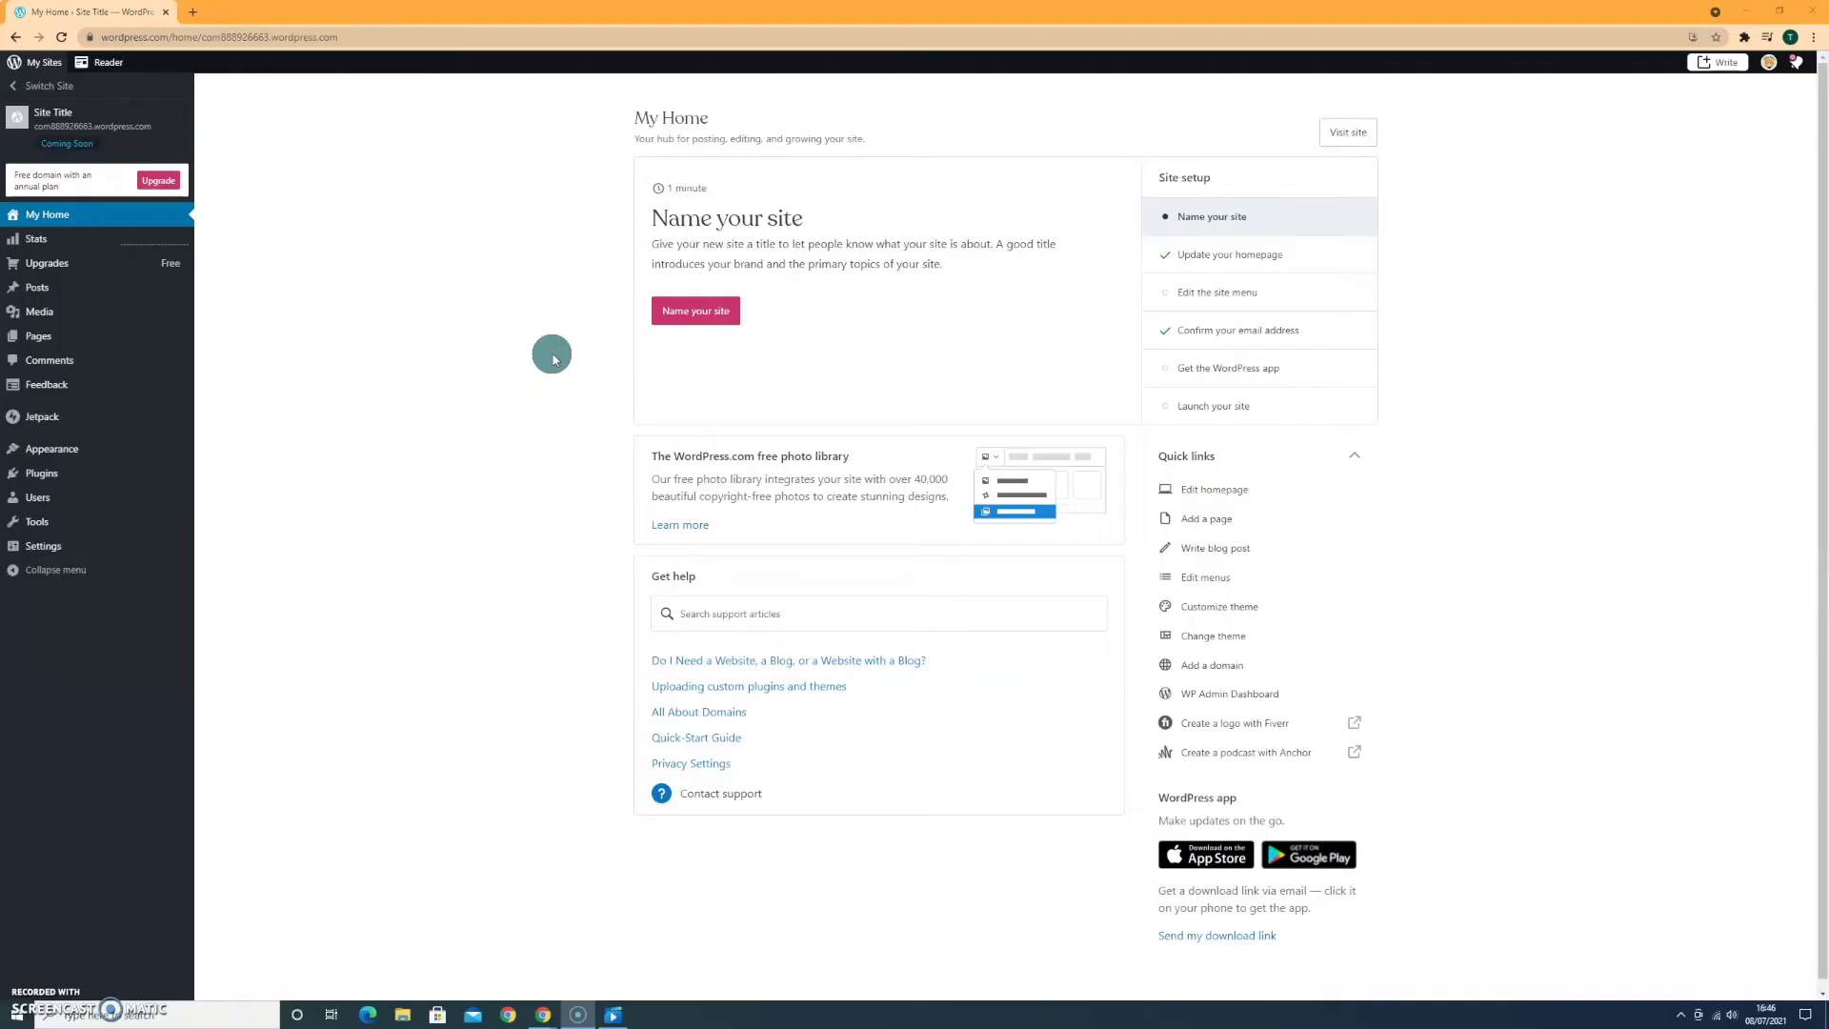
View the site's traffic statistics for visitors, likes and comments
{"action": "left_click", "coordinate": [519, 362]}
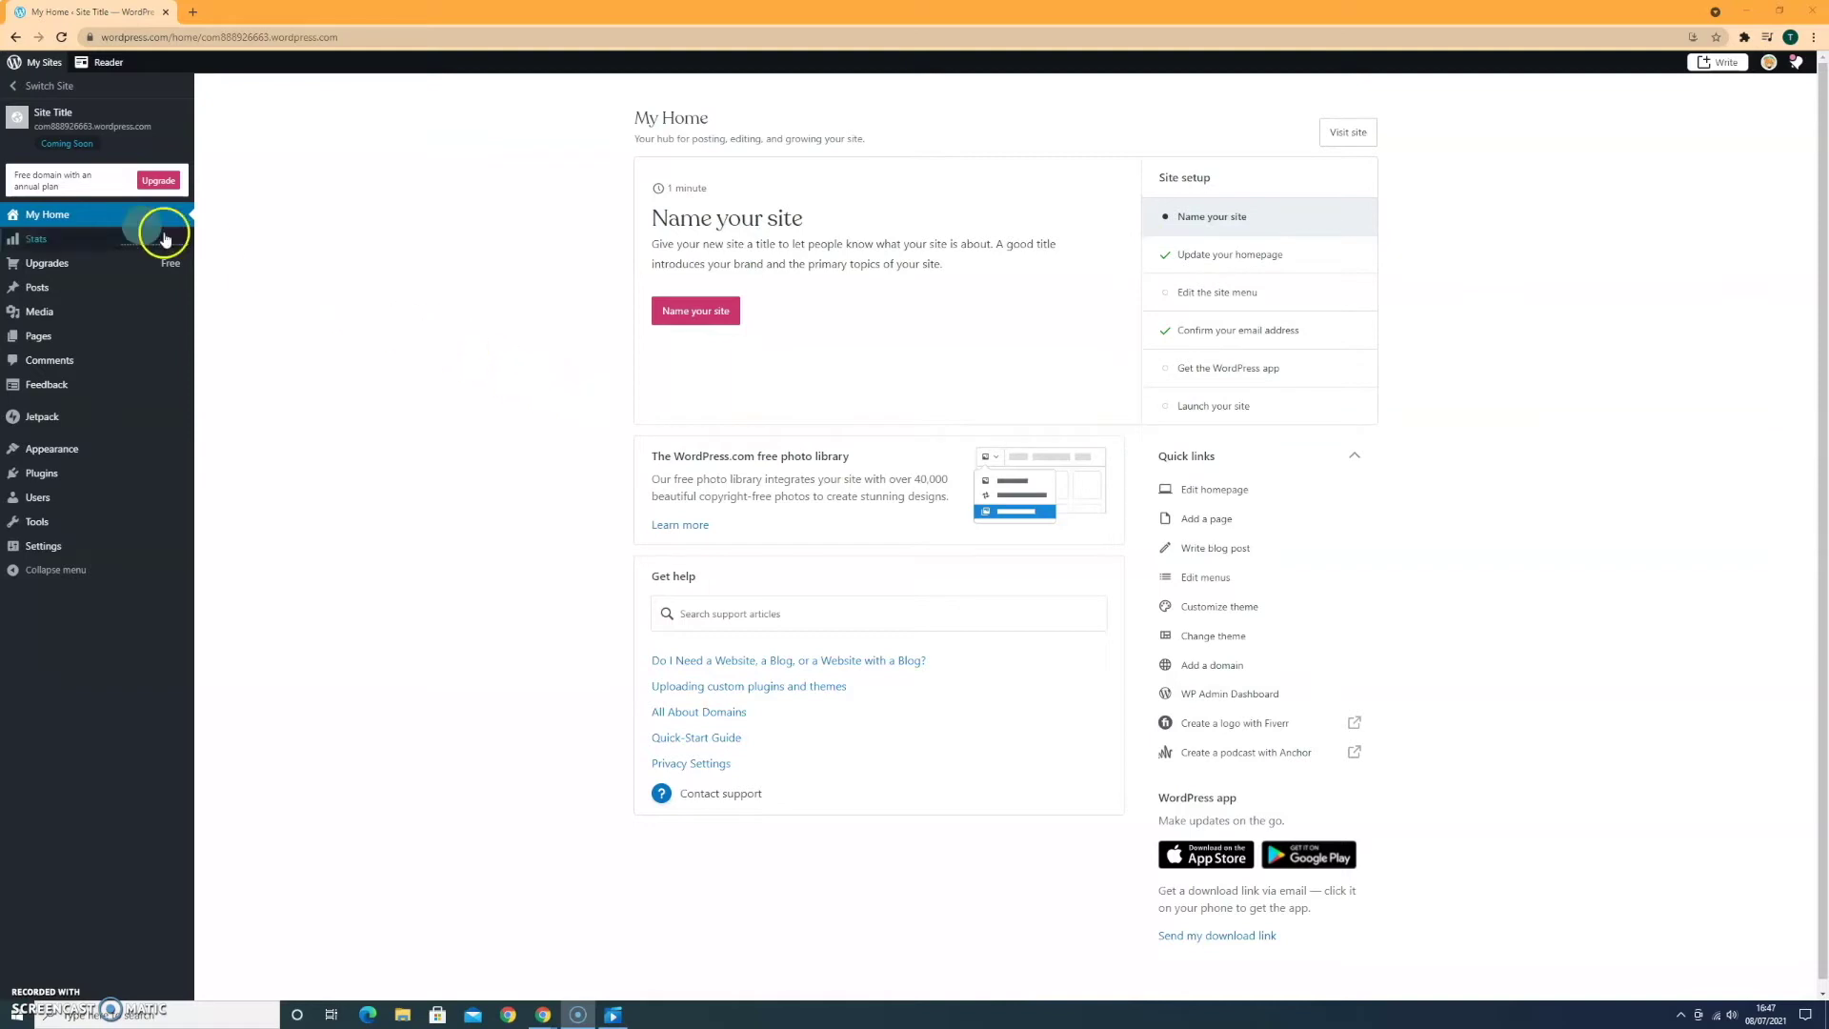
{"action": "left_click", "coordinate": [55, 245]}
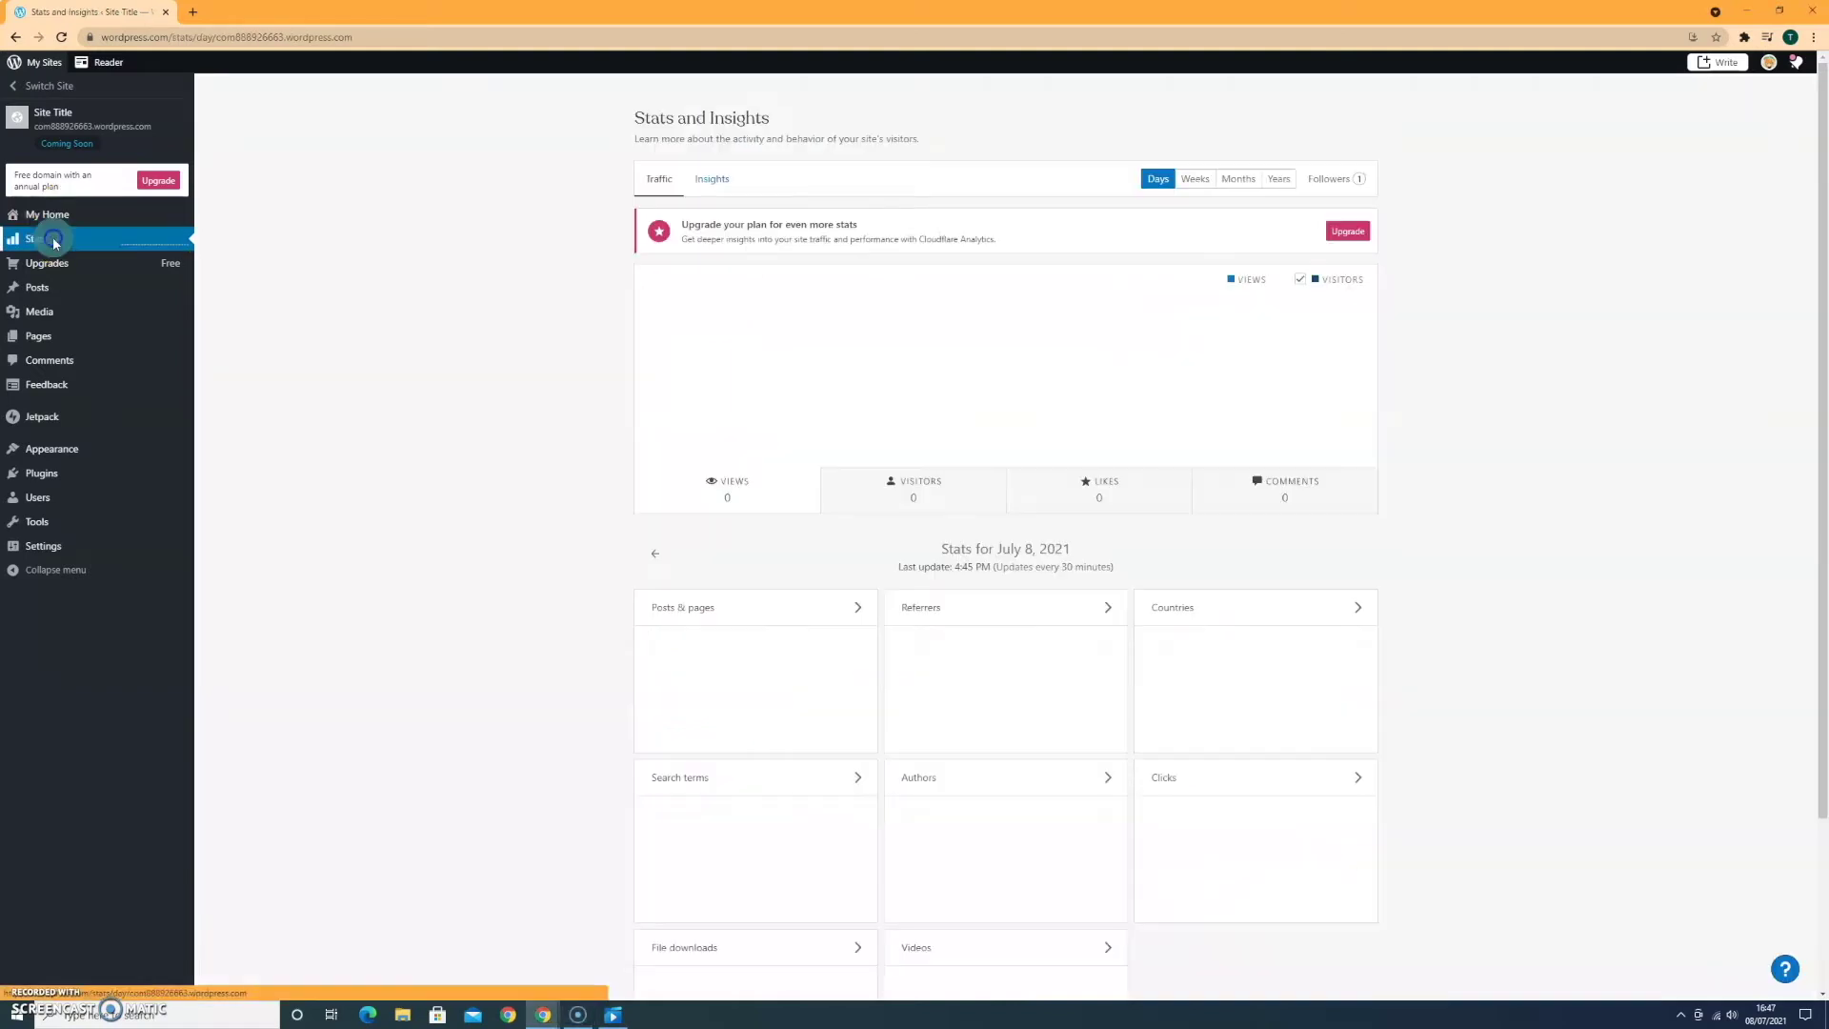
{"action": "left_click", "coordinate": [898, 477]}
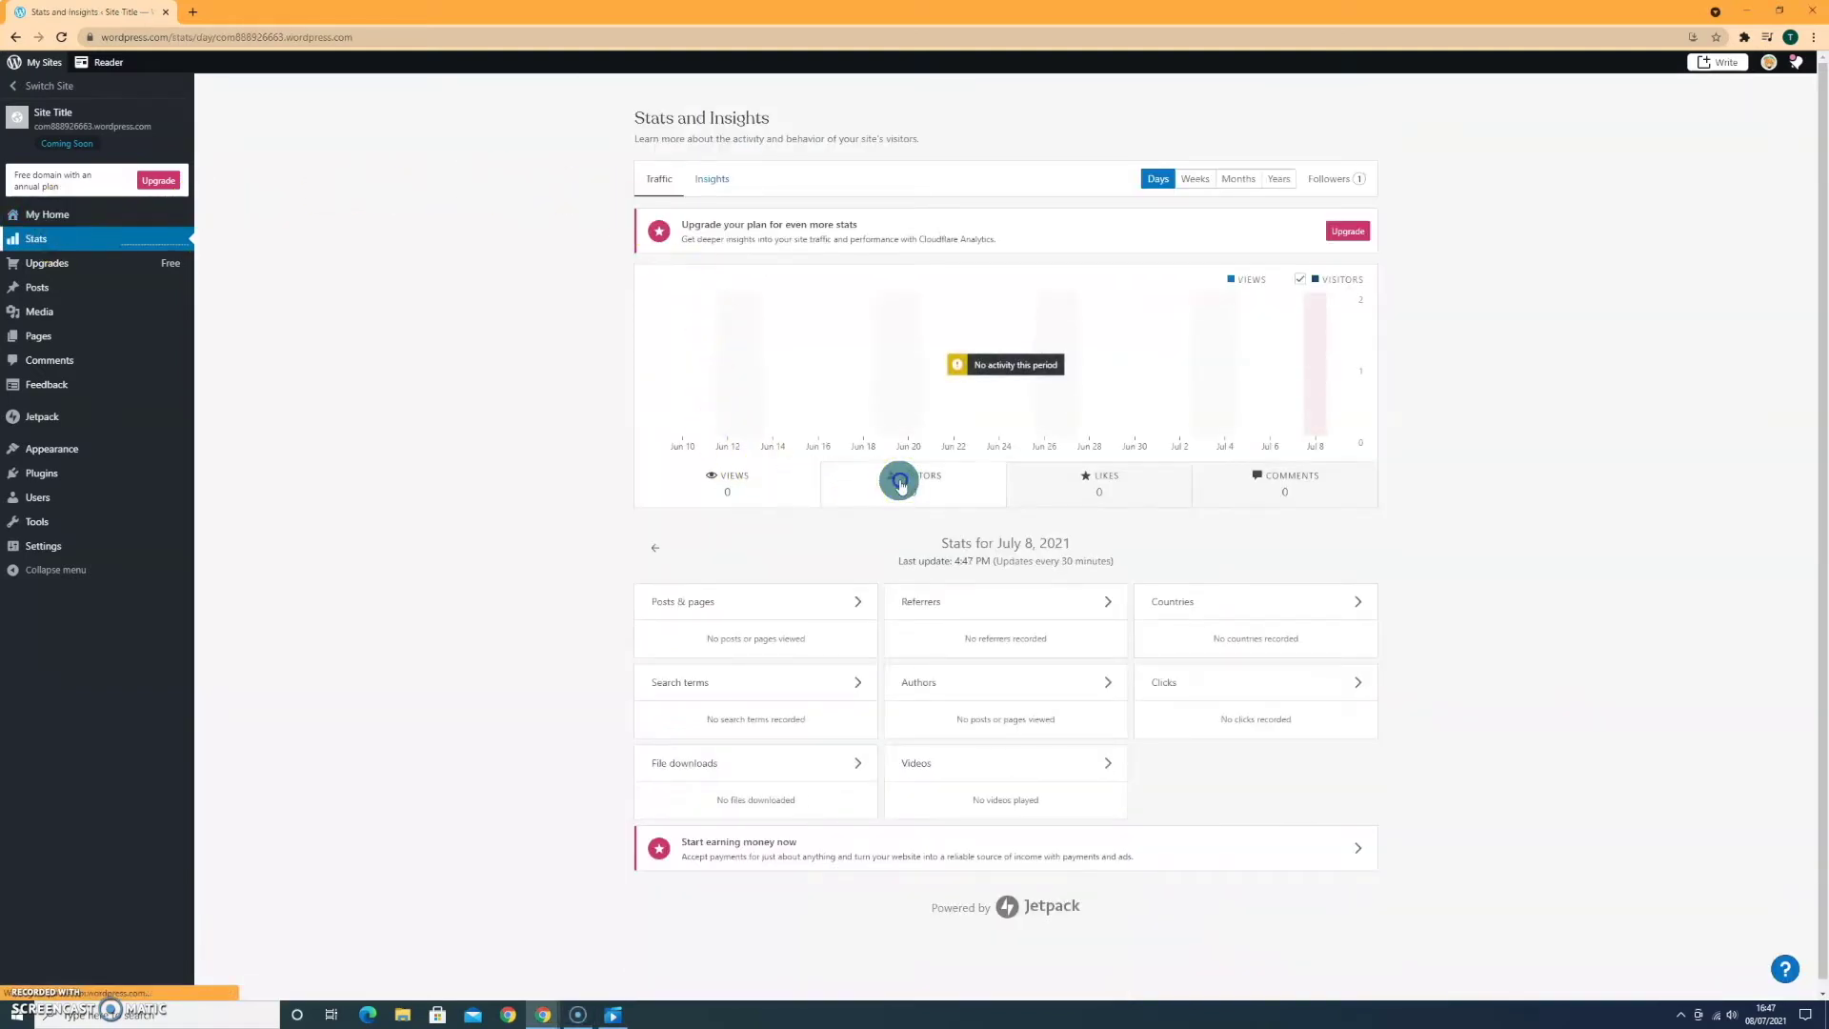
{"action": "left_click", "coordinate": [1095, 477]}
{"action": "left_click", "coordinate": [1253, 476]}
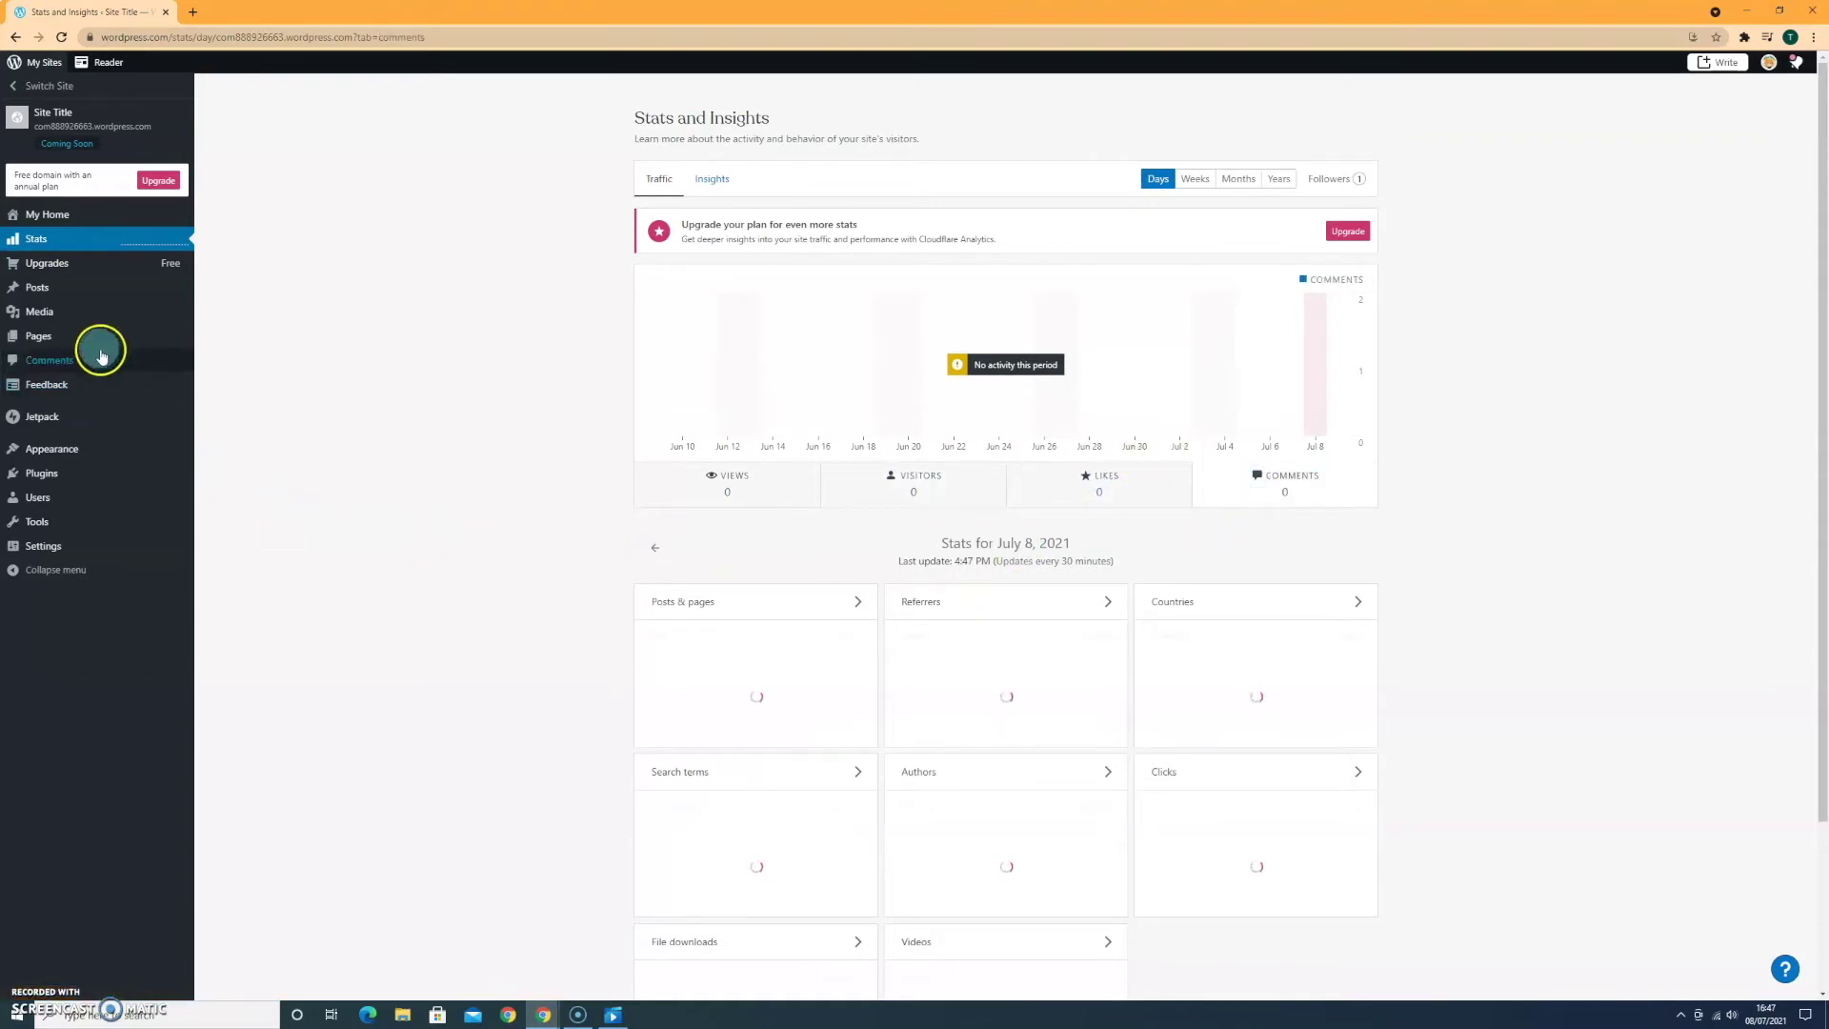
Look at the available upgrade plans and the site's list of published posts
{"action": "left_click", "coordinate": [65, 267]}
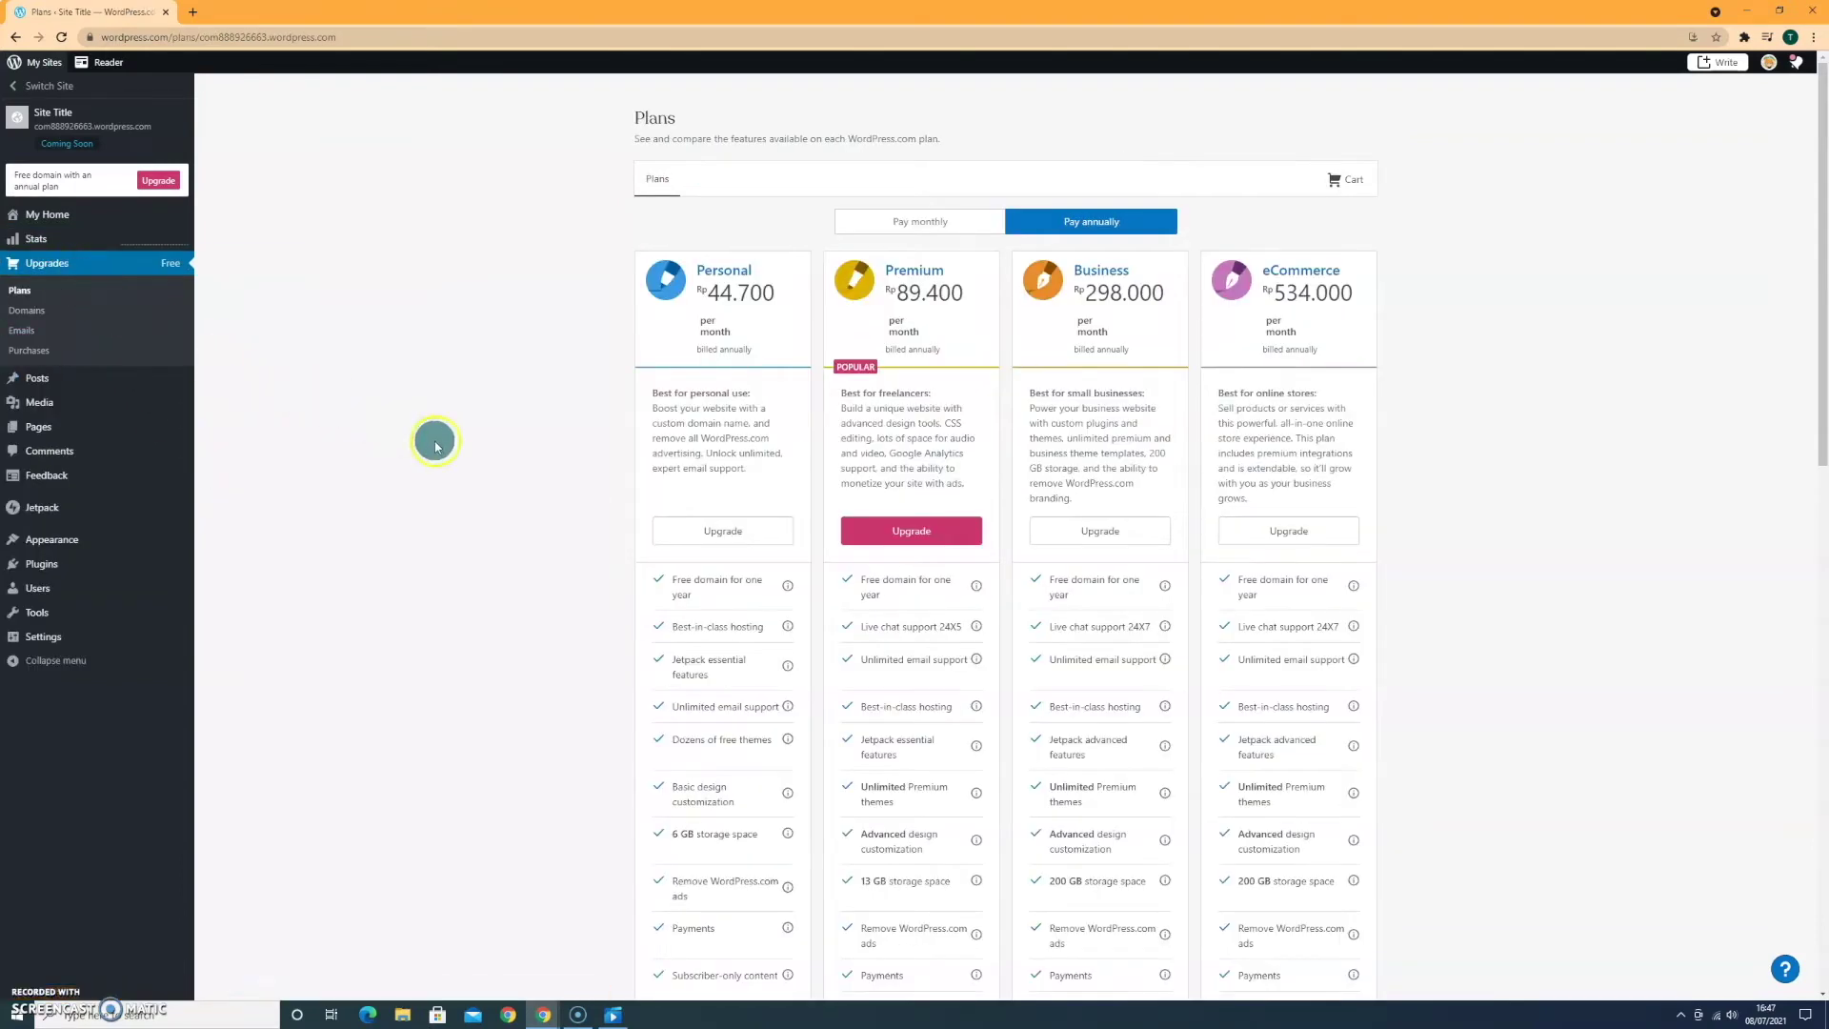
{"action": "left_click", "coordinate": [61, 378]}
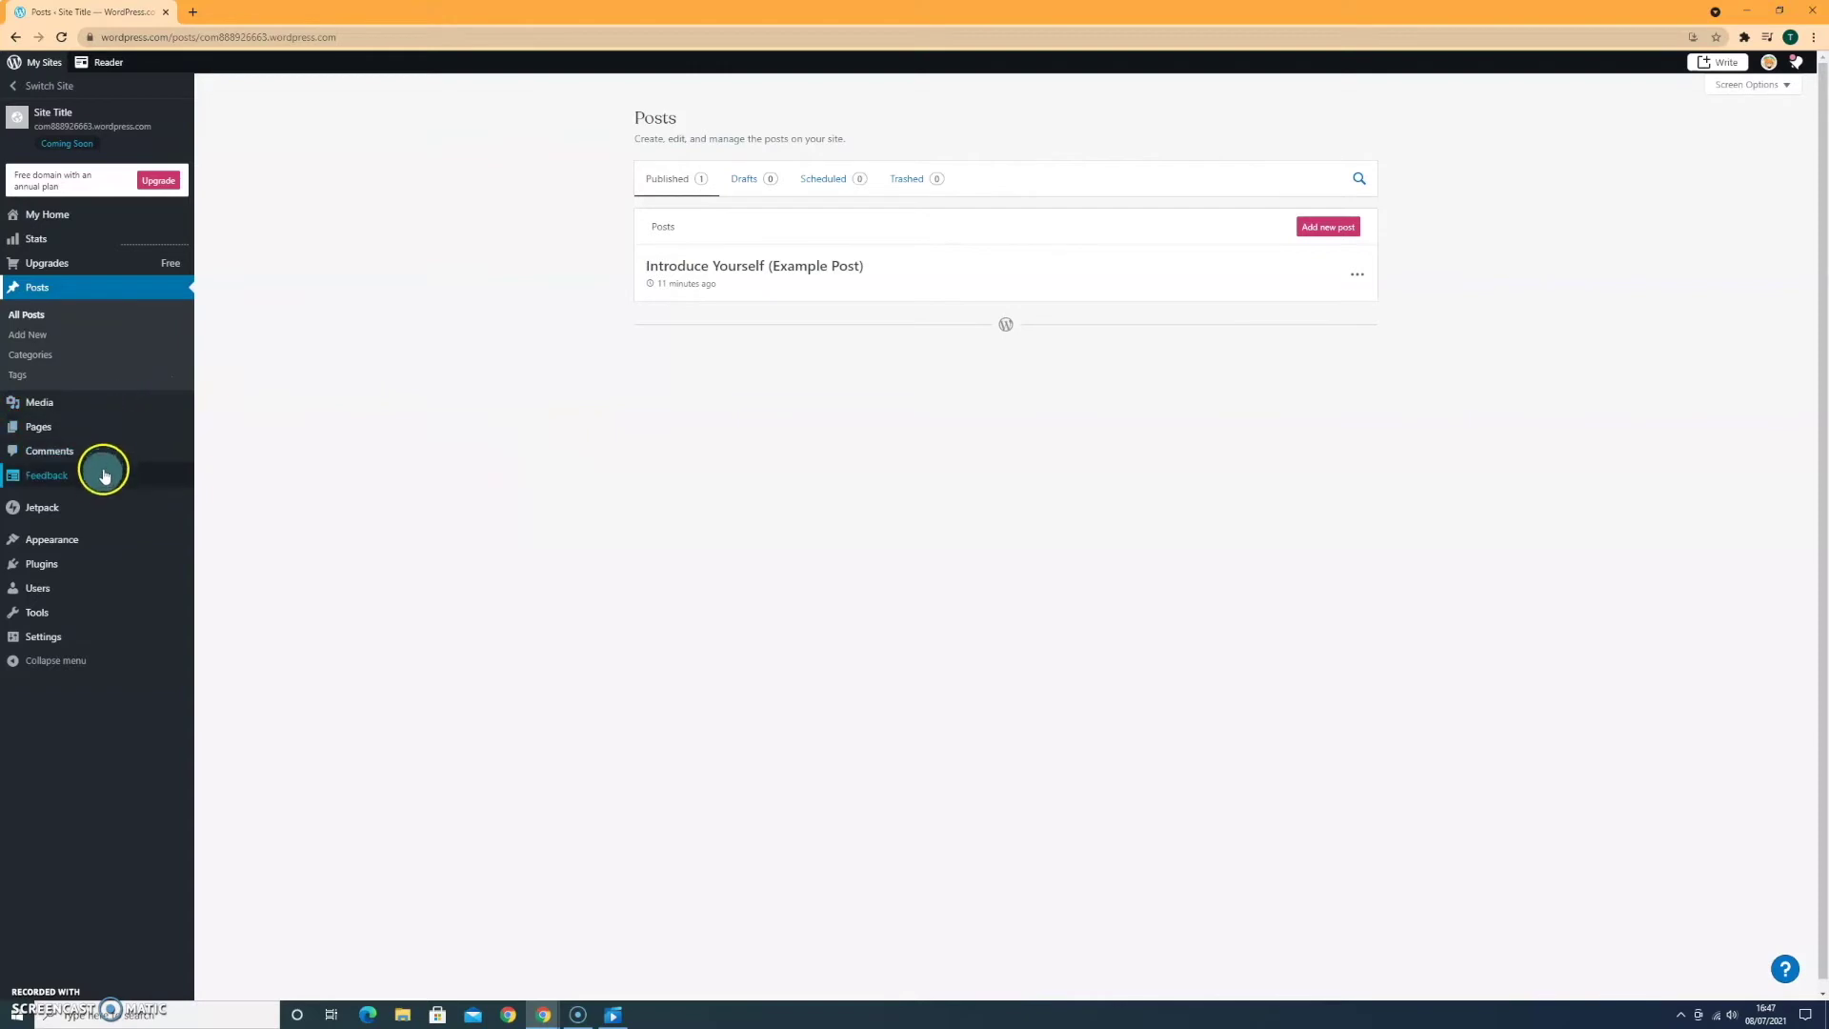
Browse the site themes, view the details of the Blank Canvas theme and return to the theme list
{"action": "left_click", "coordinate": [78, 536]}
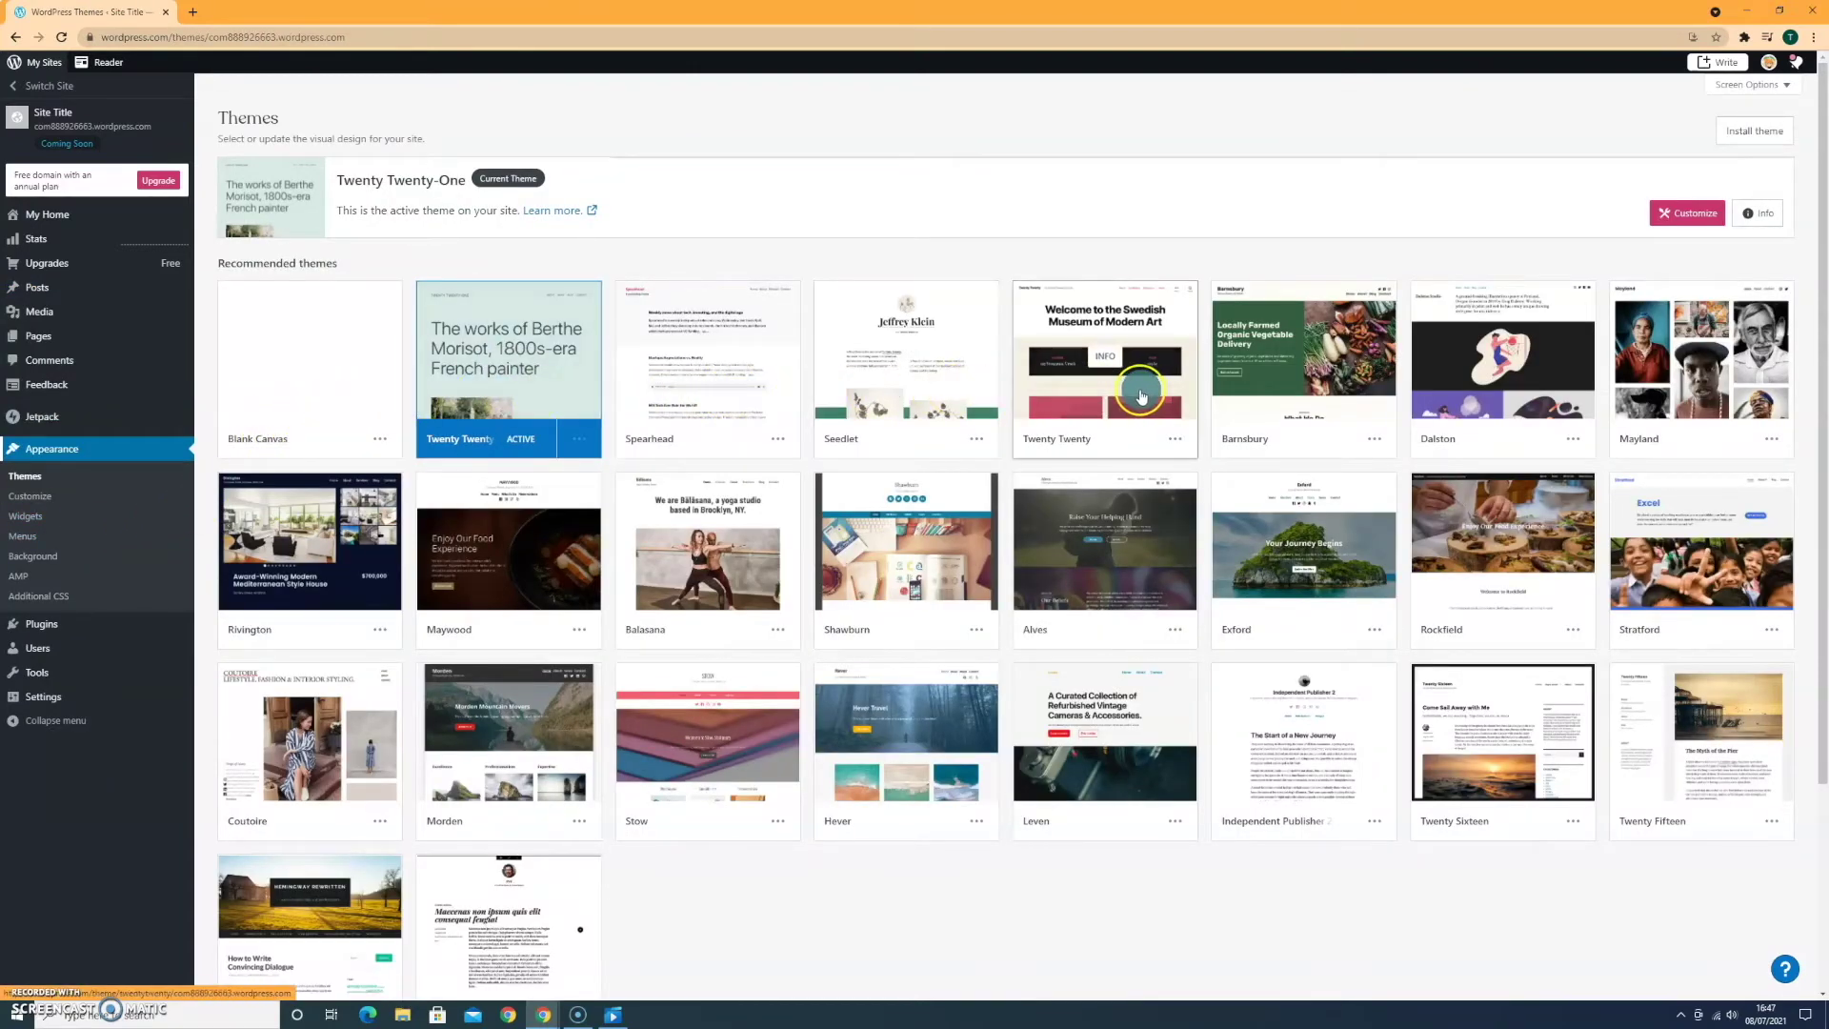
{"action": "left_click", "coordinate": [276, 430]}
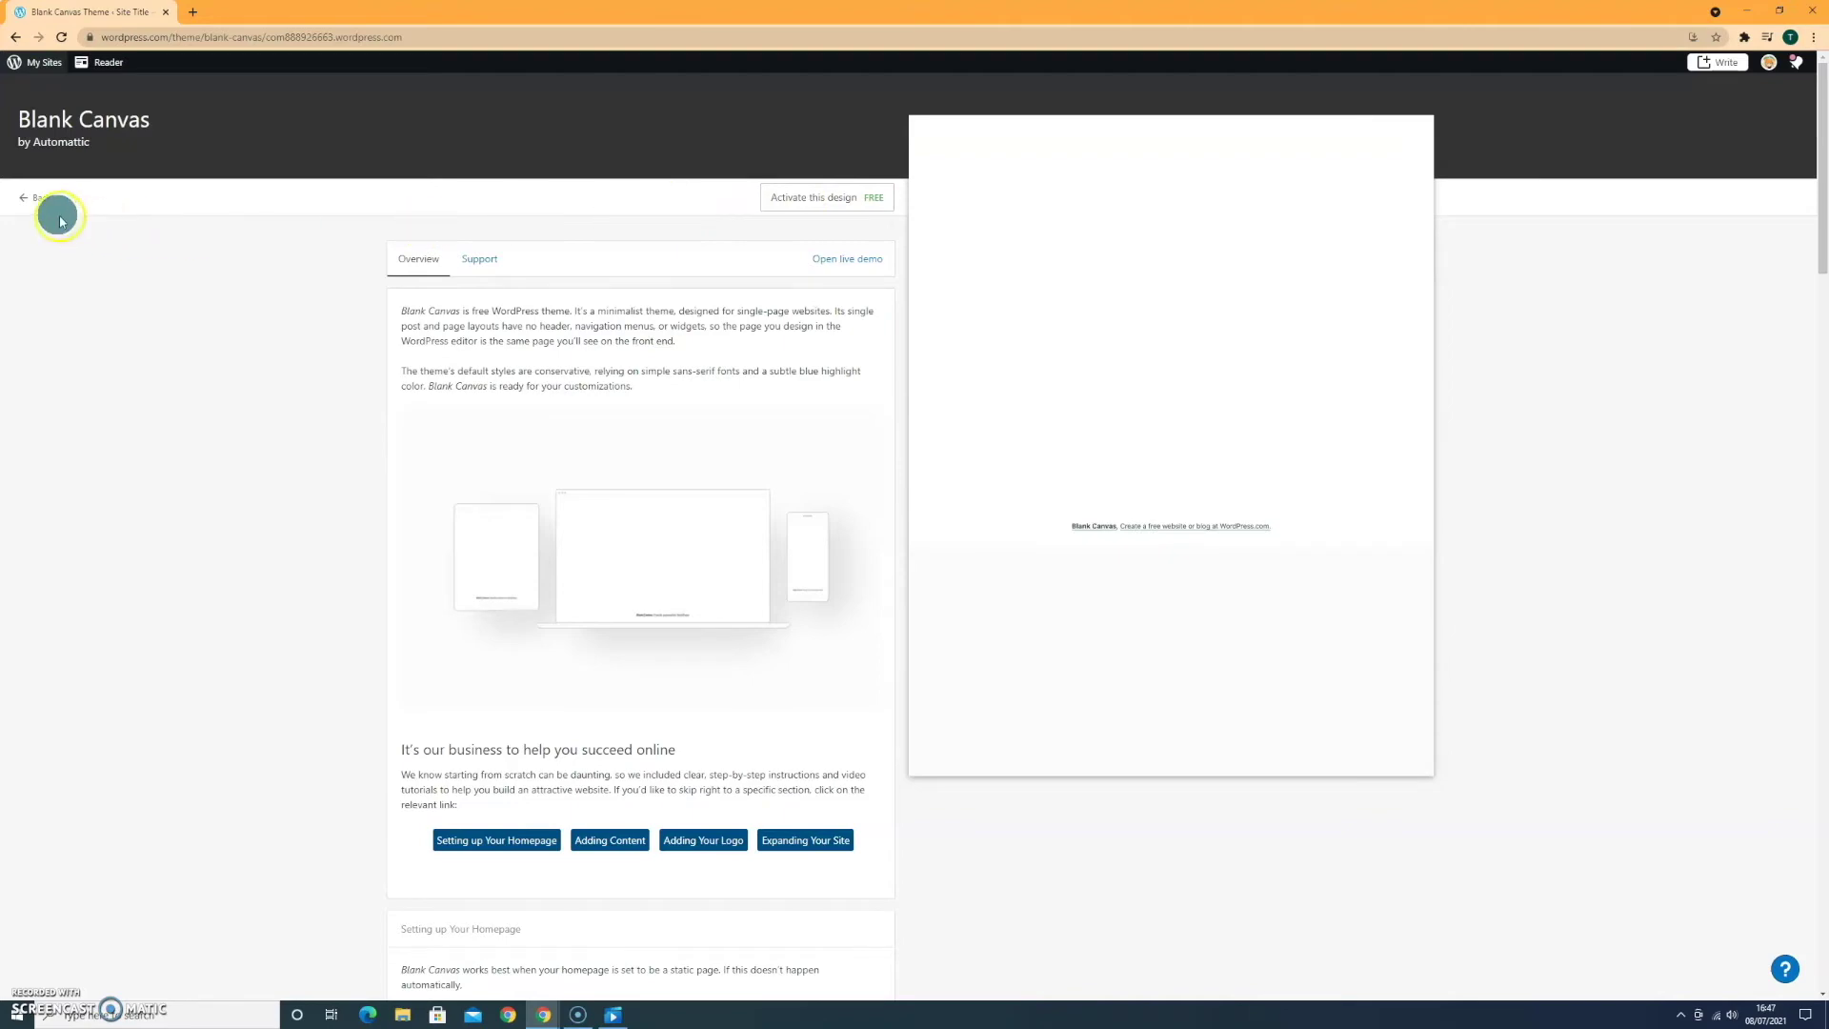
{"action": "left_click", "coordinate": [35, 197]}
{"action": "left_click", "coordinate": [470, 396]}
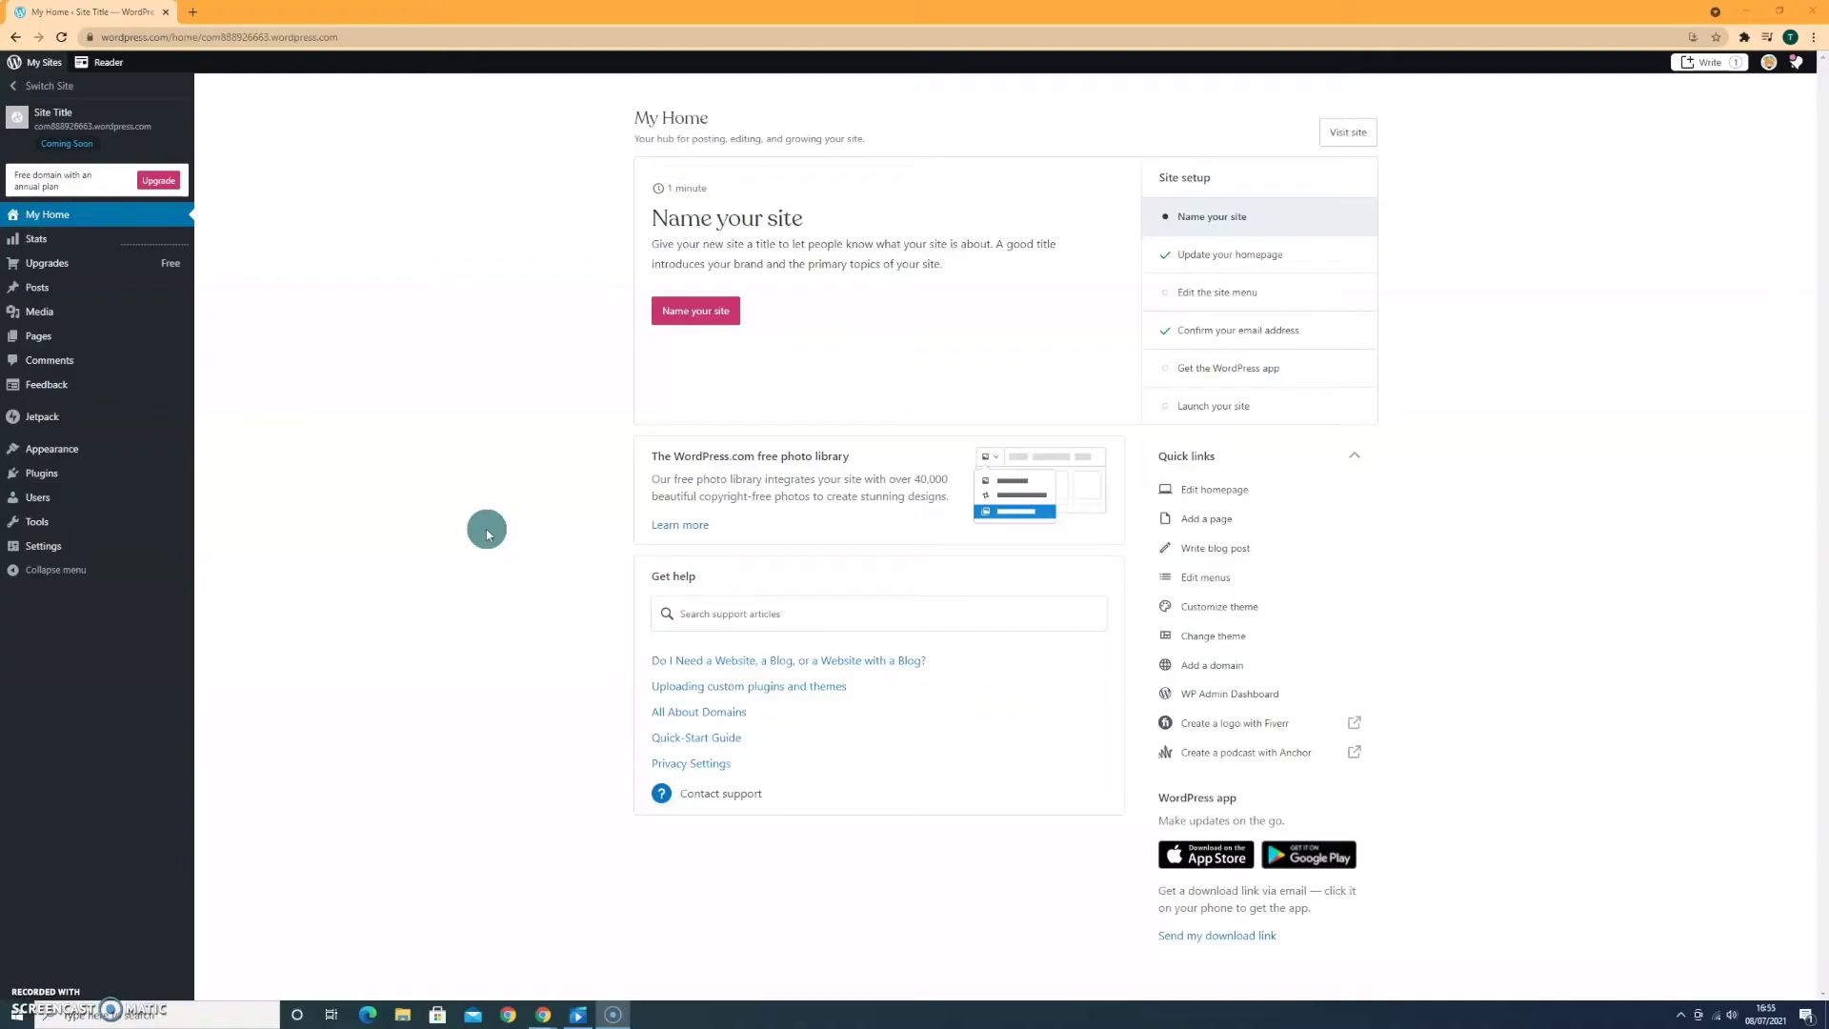
Start a new blog post from the site's posts list
{"action": "left_click", "coordinate": [548, 372]}
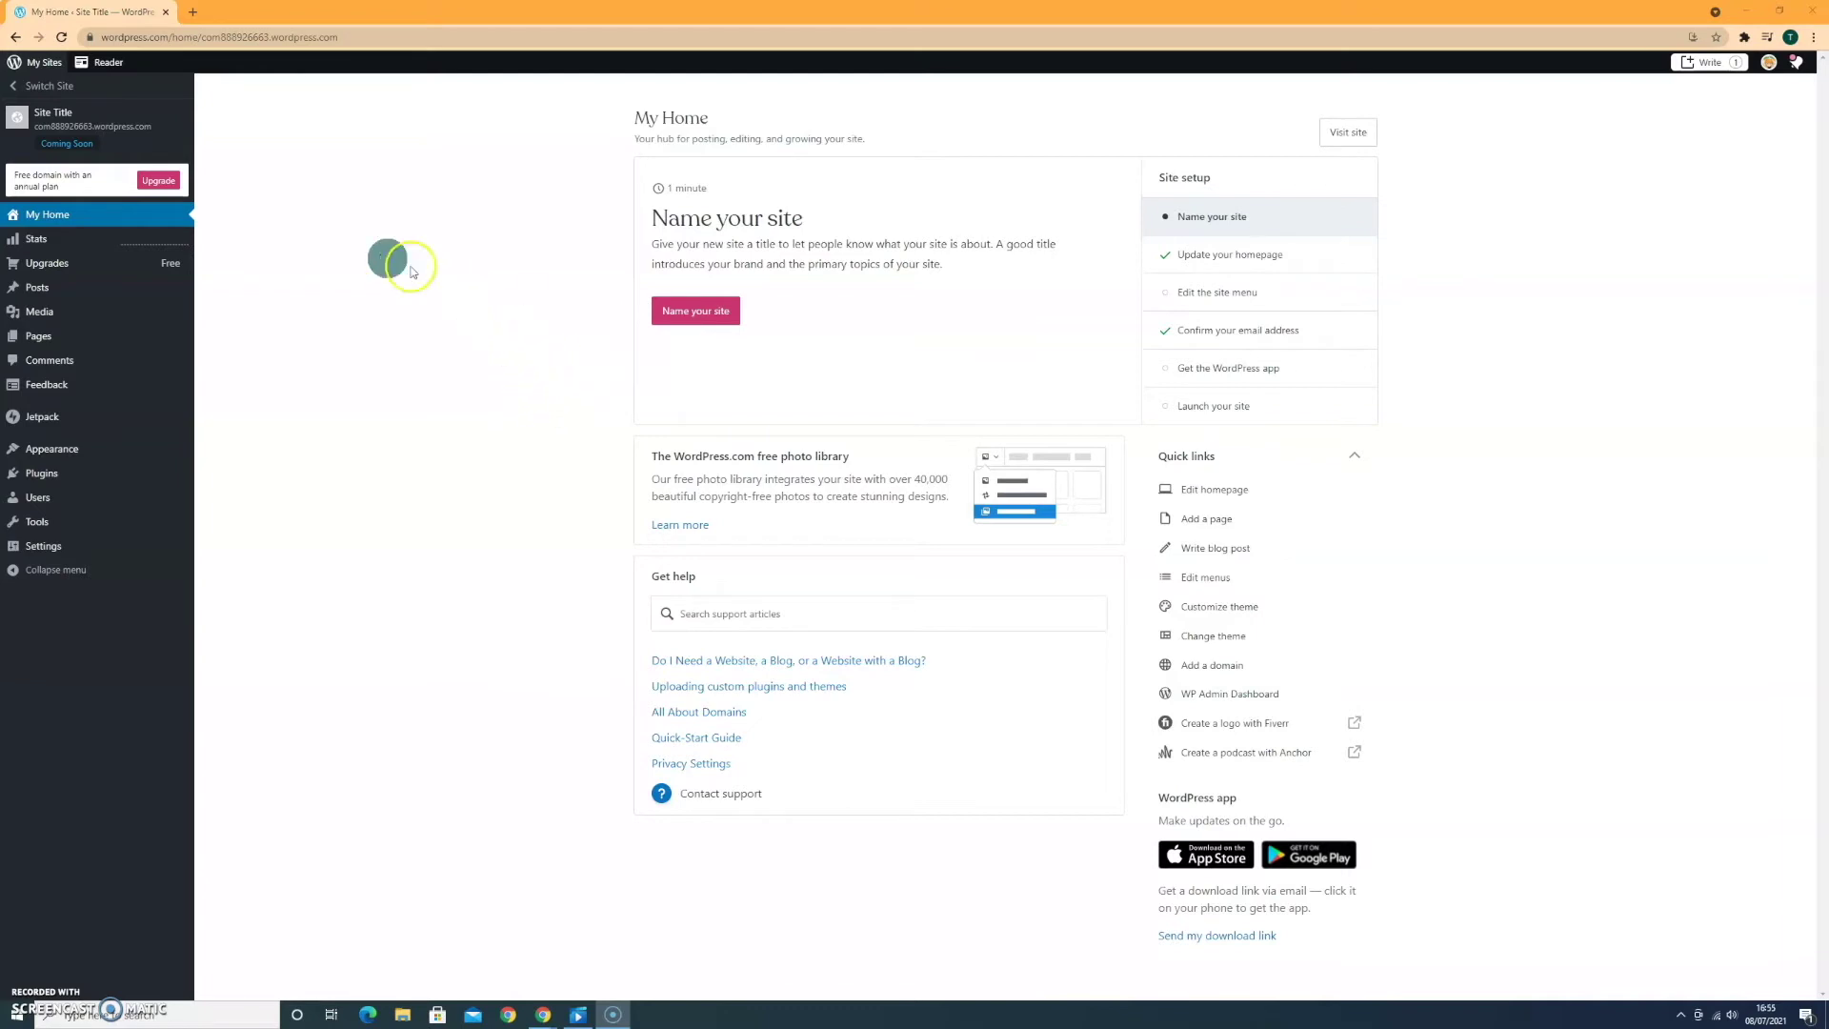
{"action": "left_click", "coordinate": [56, 292]}
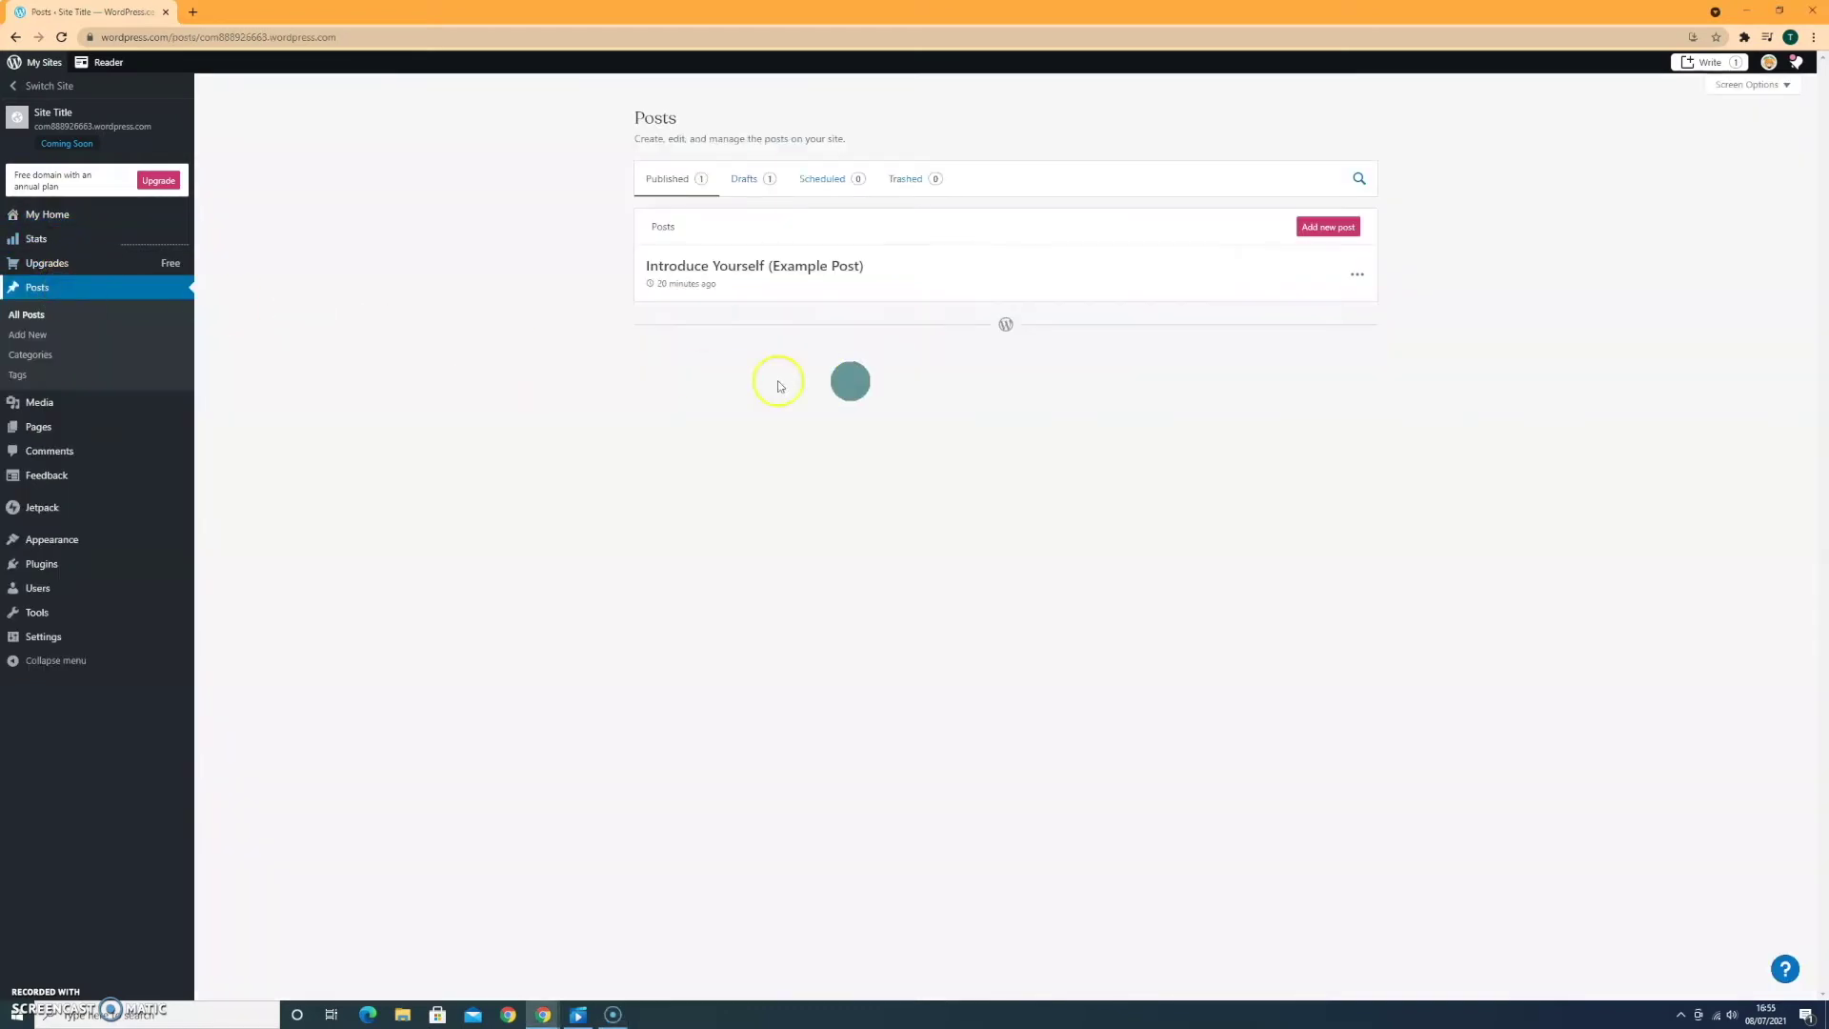
{"action": "left_click", "coordinate": [1328, 226]}
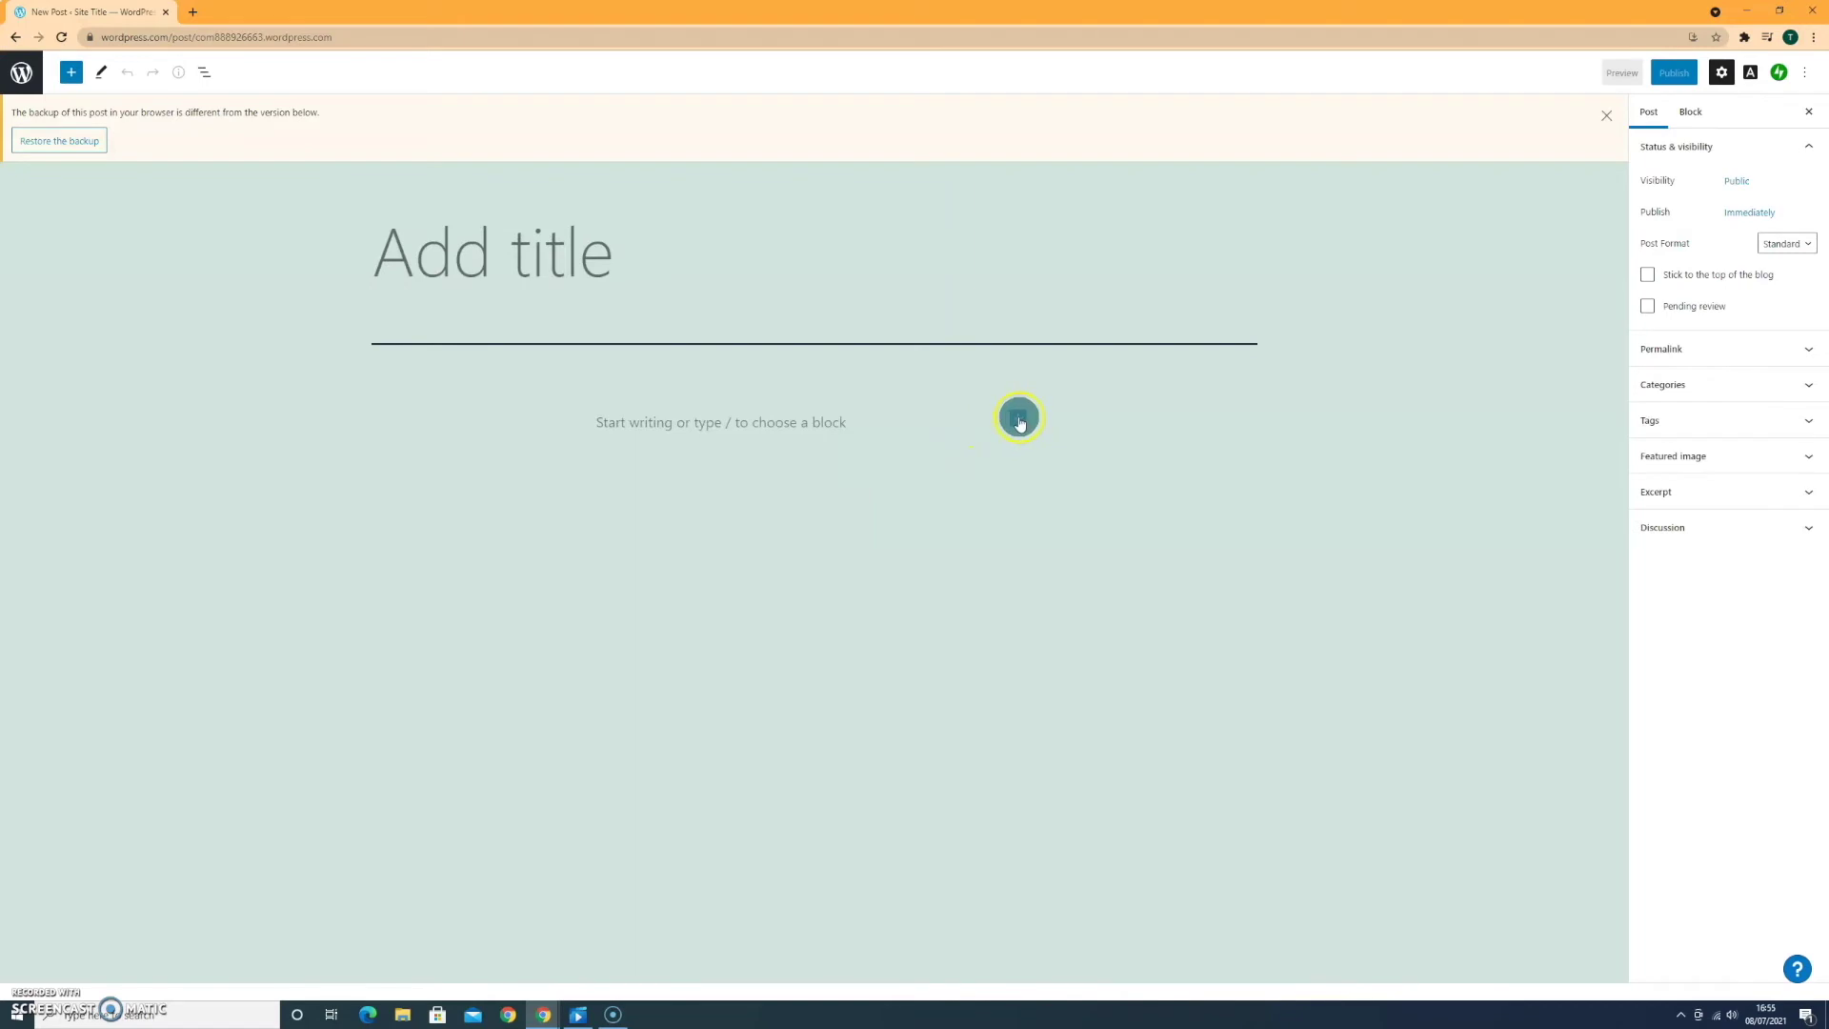
Add a Heading block set to level H6 in the post body, with an empty paragraph block below it
{"action": "left_click", "coordinate": [1018, 420]}
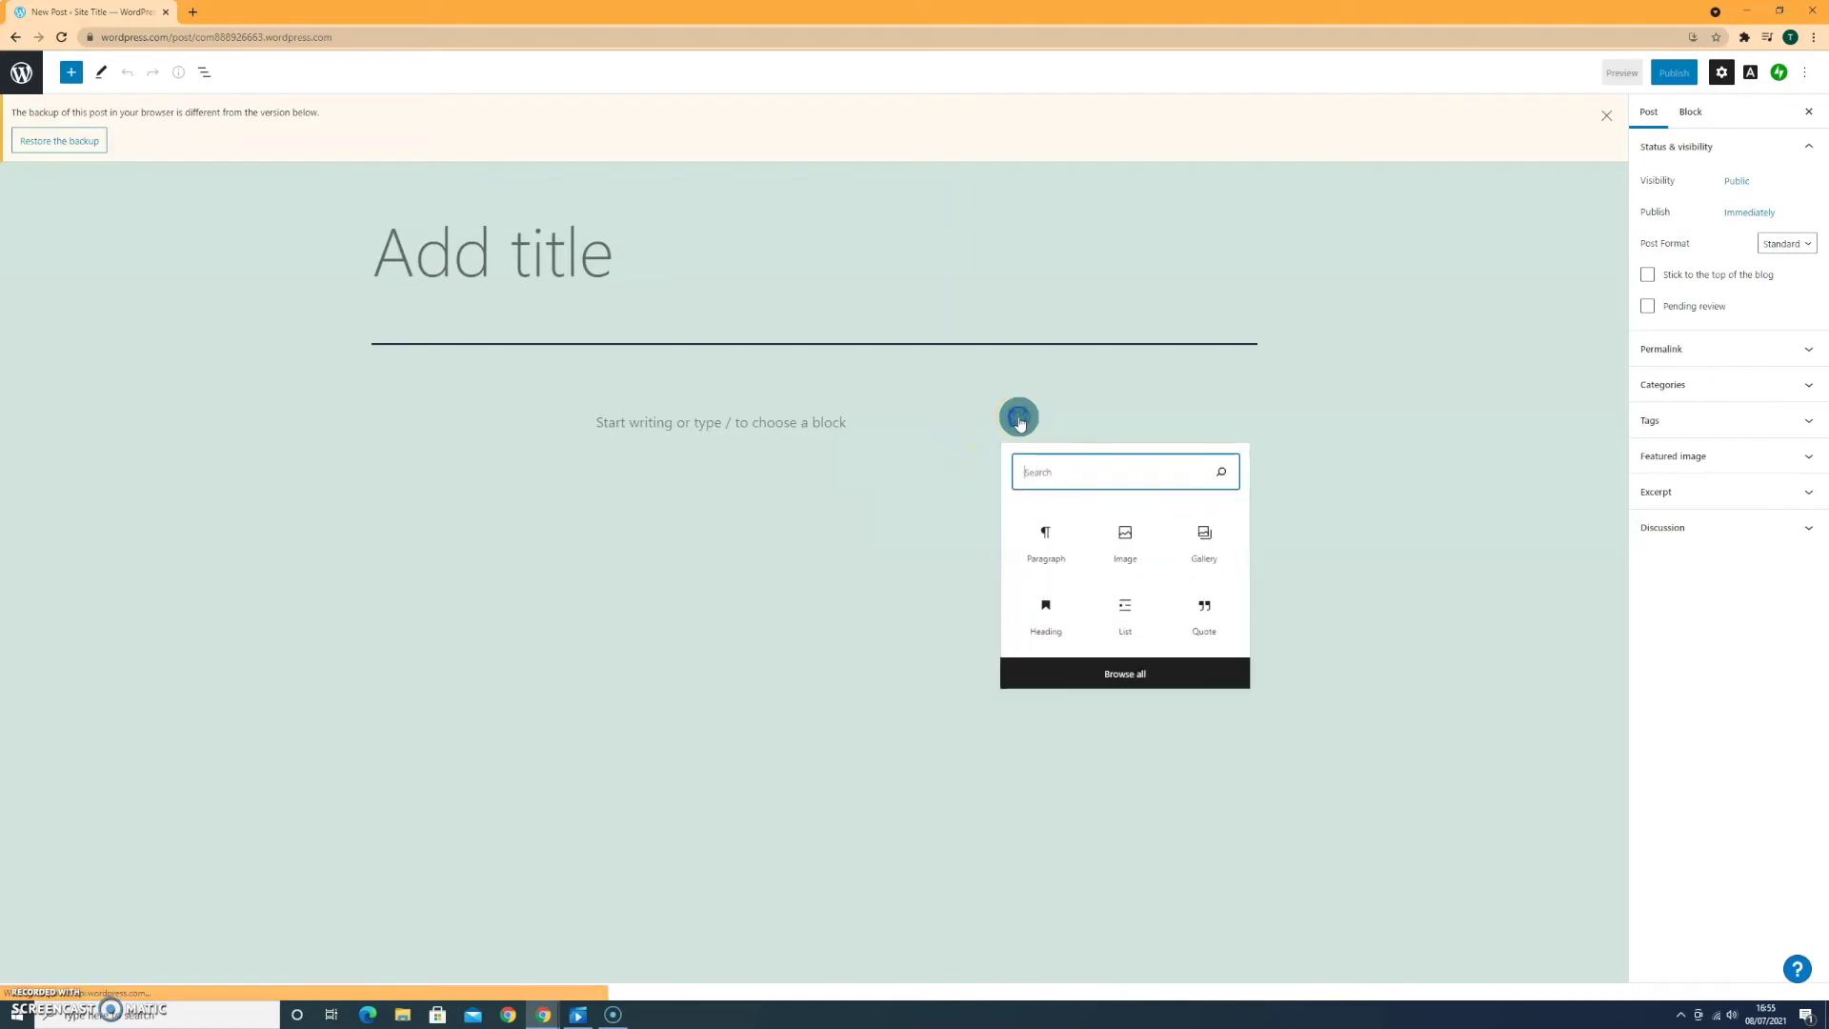
{"action": "left_click", "coordinate": [1051, 615]}
{"action": "left_click", "coordinate": [671, 385]}
{"action": "left_click", "coordinate": [676, 429]}
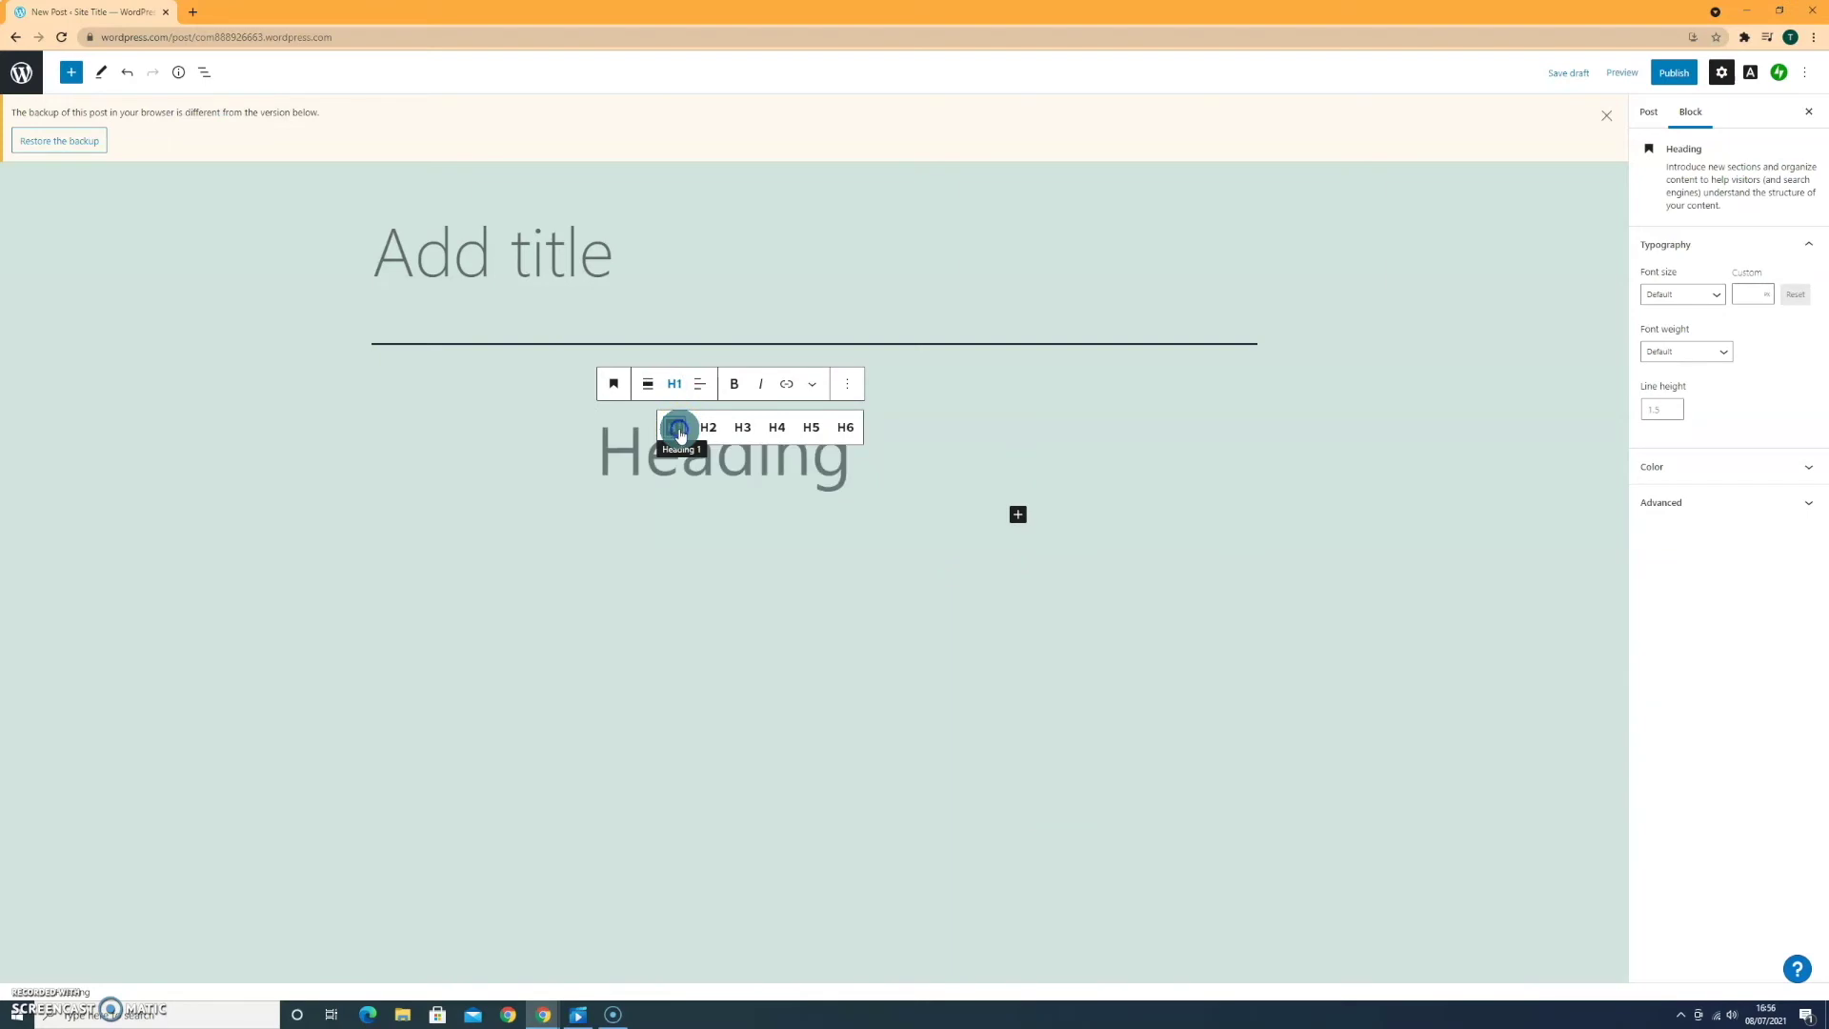
{"action": "left_click", "coordinate": [847, 428]}
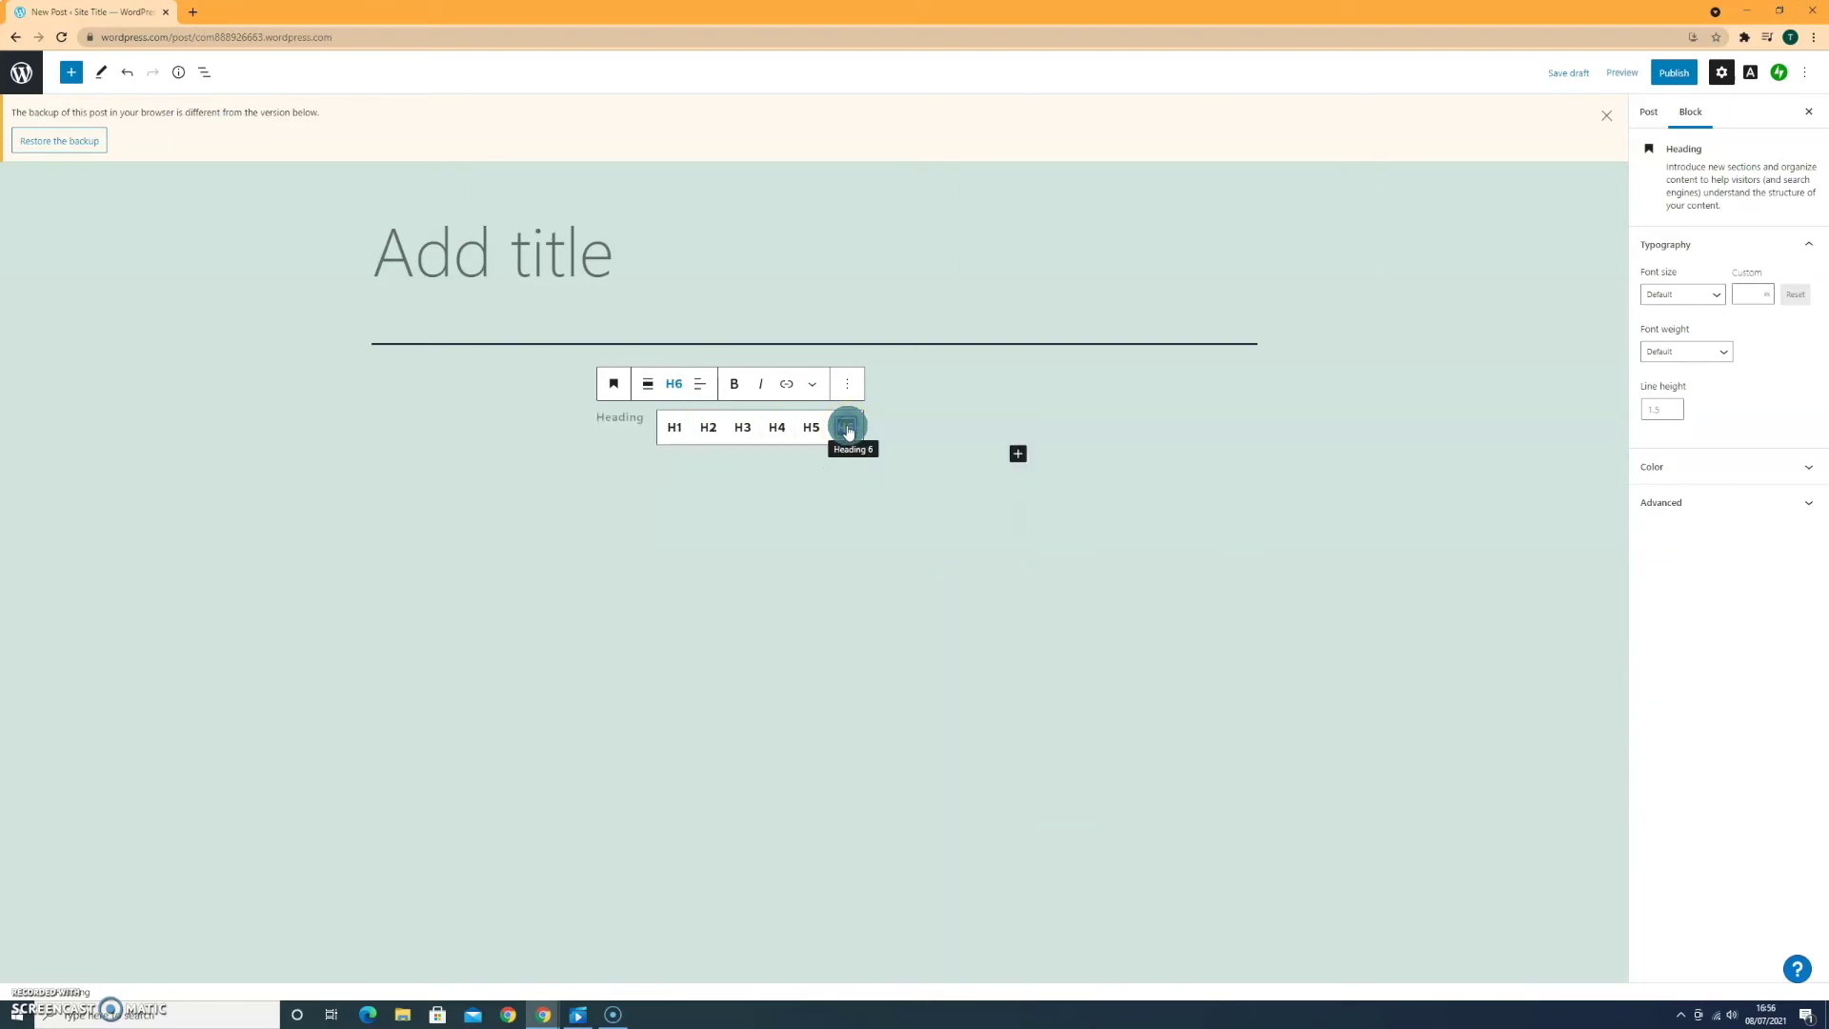
{"action": "left_click", "coordinate": [810, 565]}
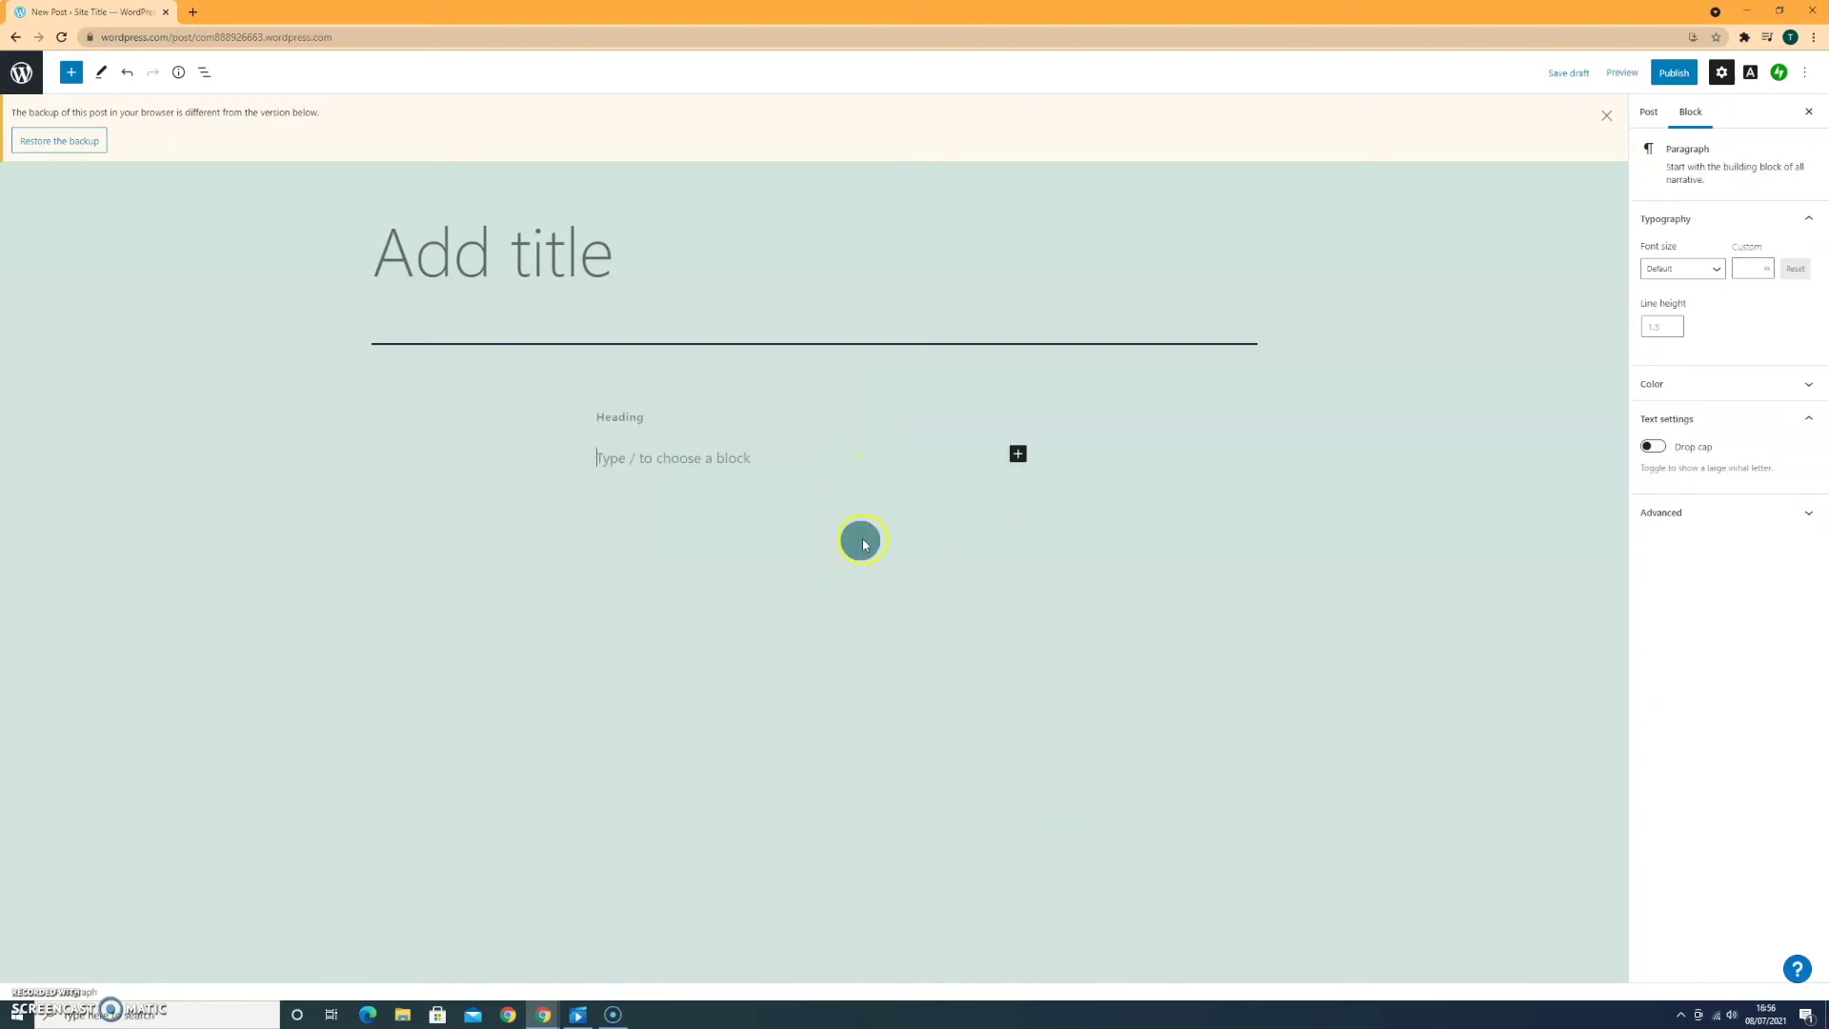
Undo the added paragraph and the heading level changes, and redo them
{"action": "left_click", "coordinate": [73, 74]}
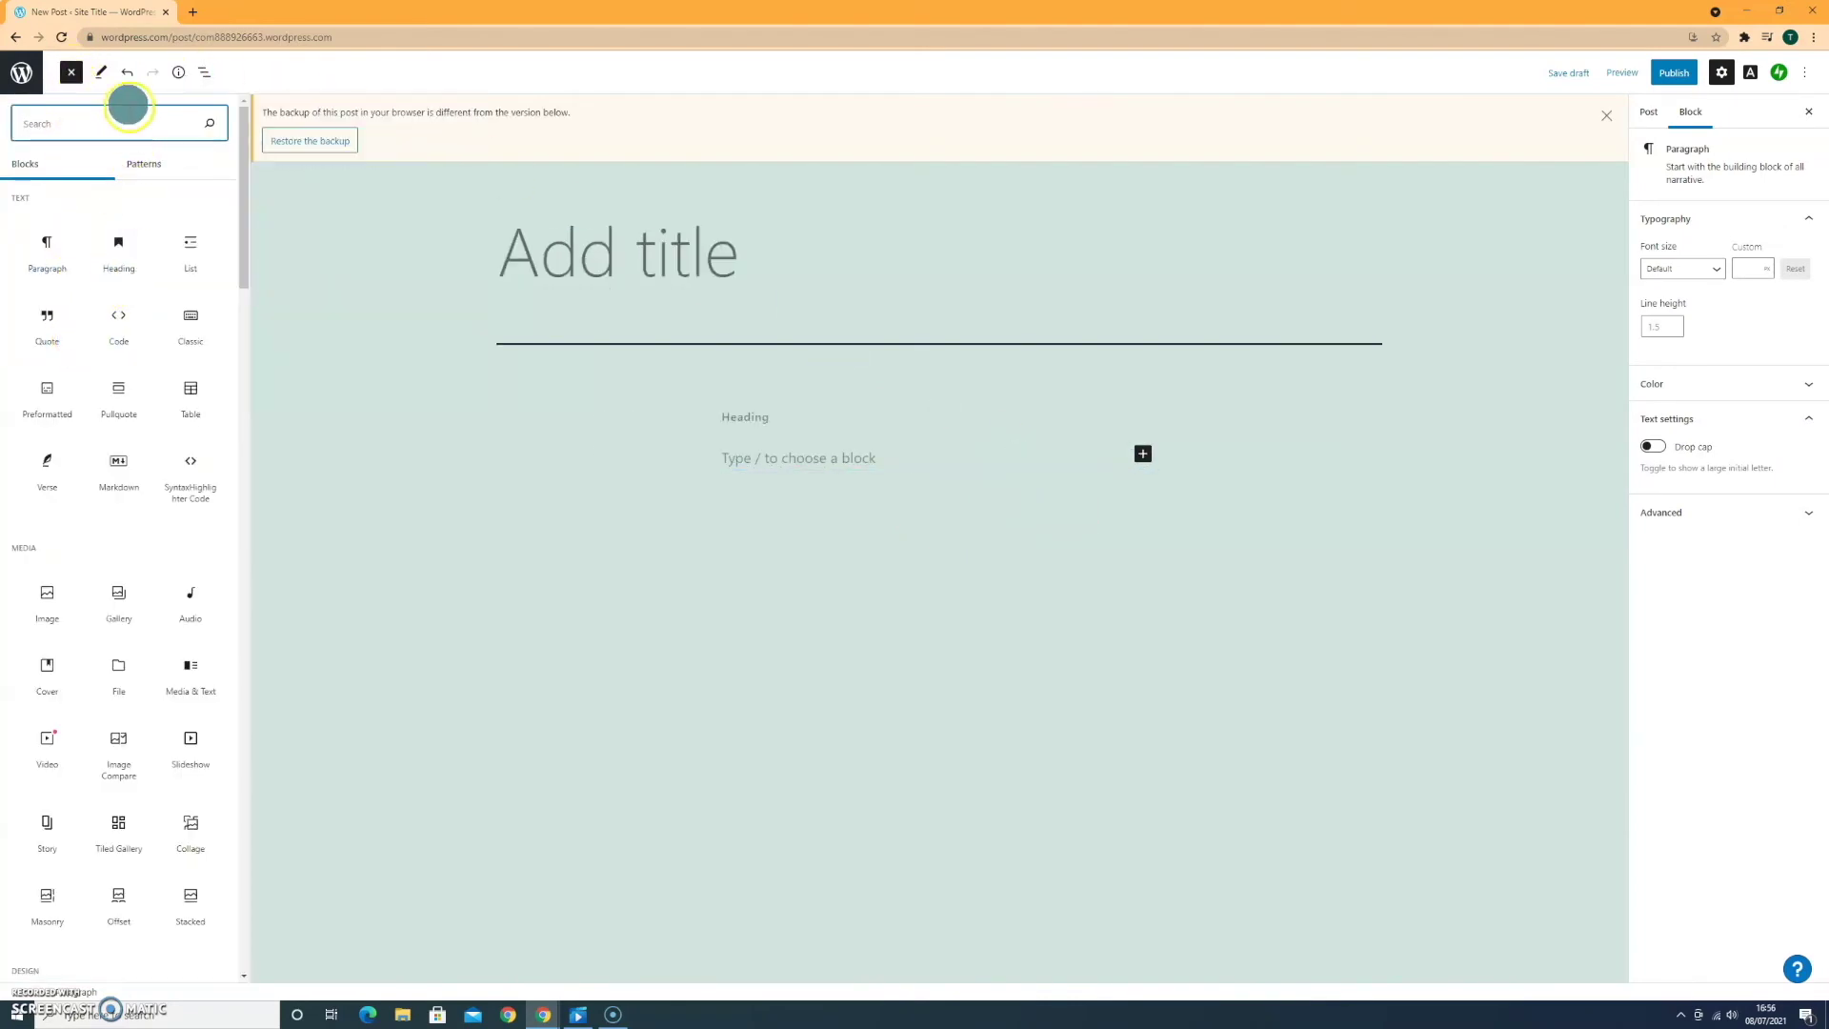
{"action": "left_click", "coordinate": [127, 73]}
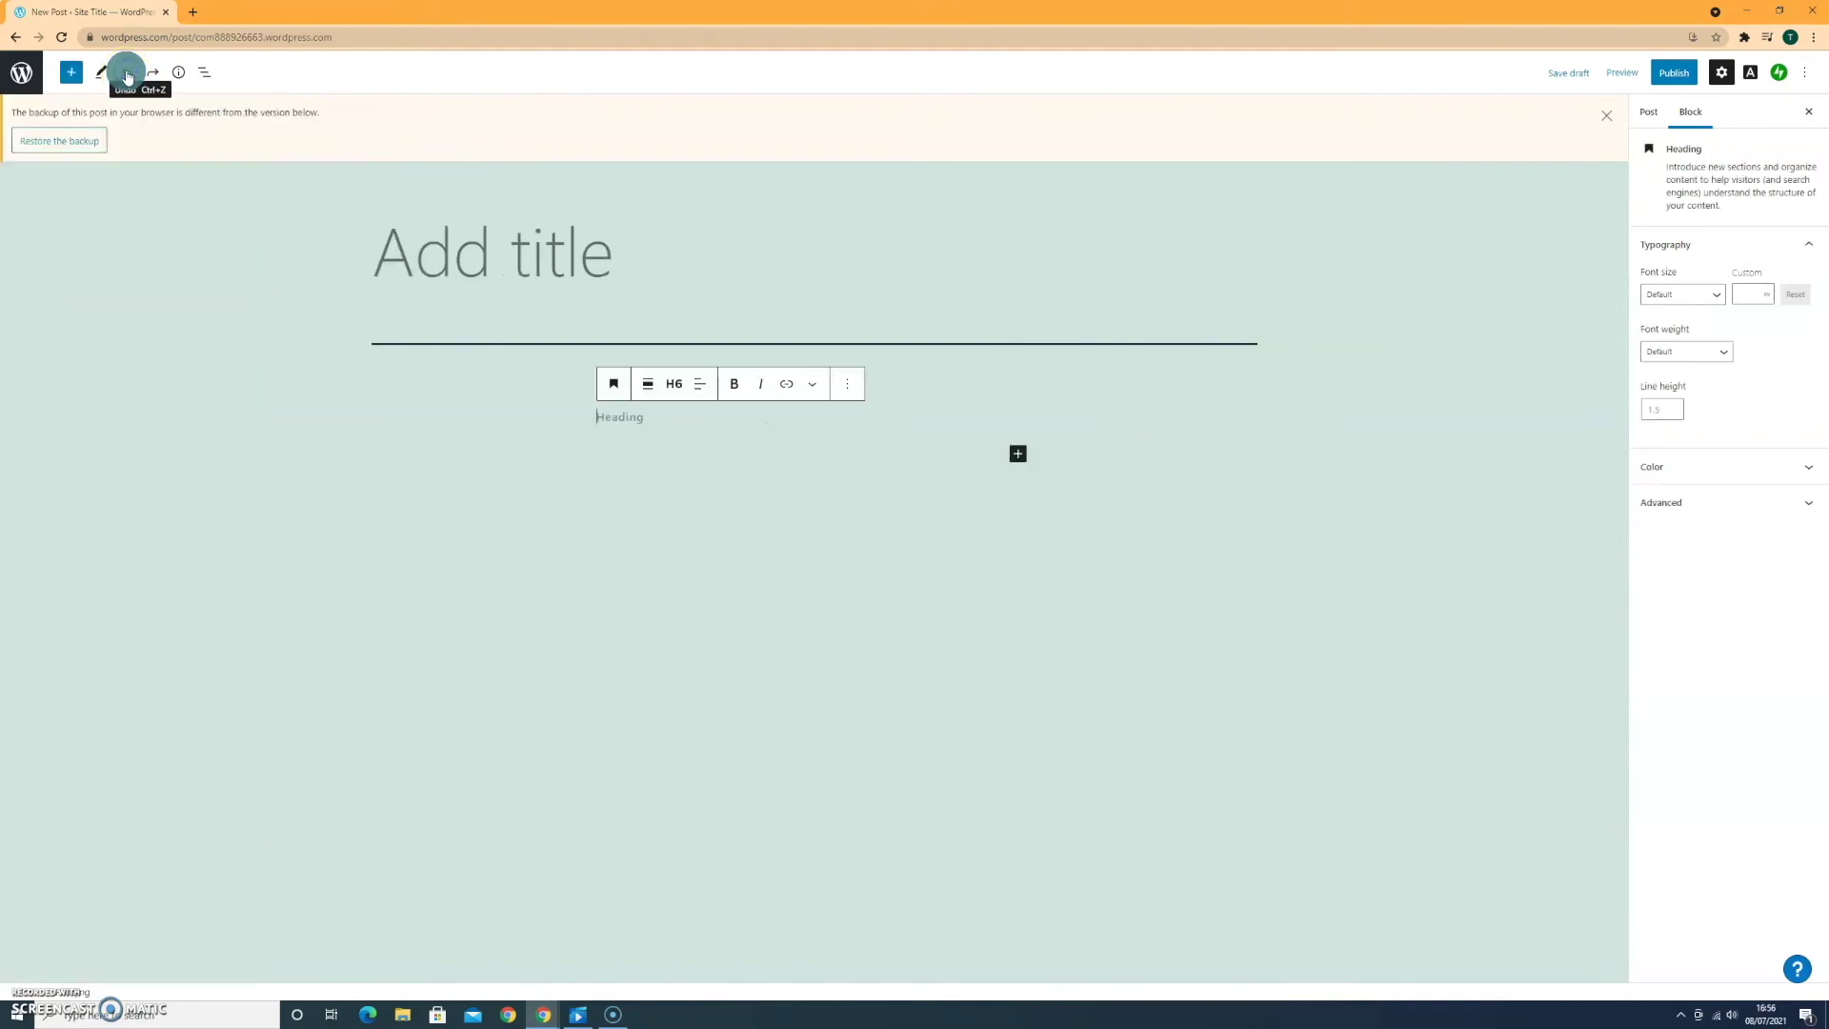
{"action": "left_click", "coordinate": [127, 75]}
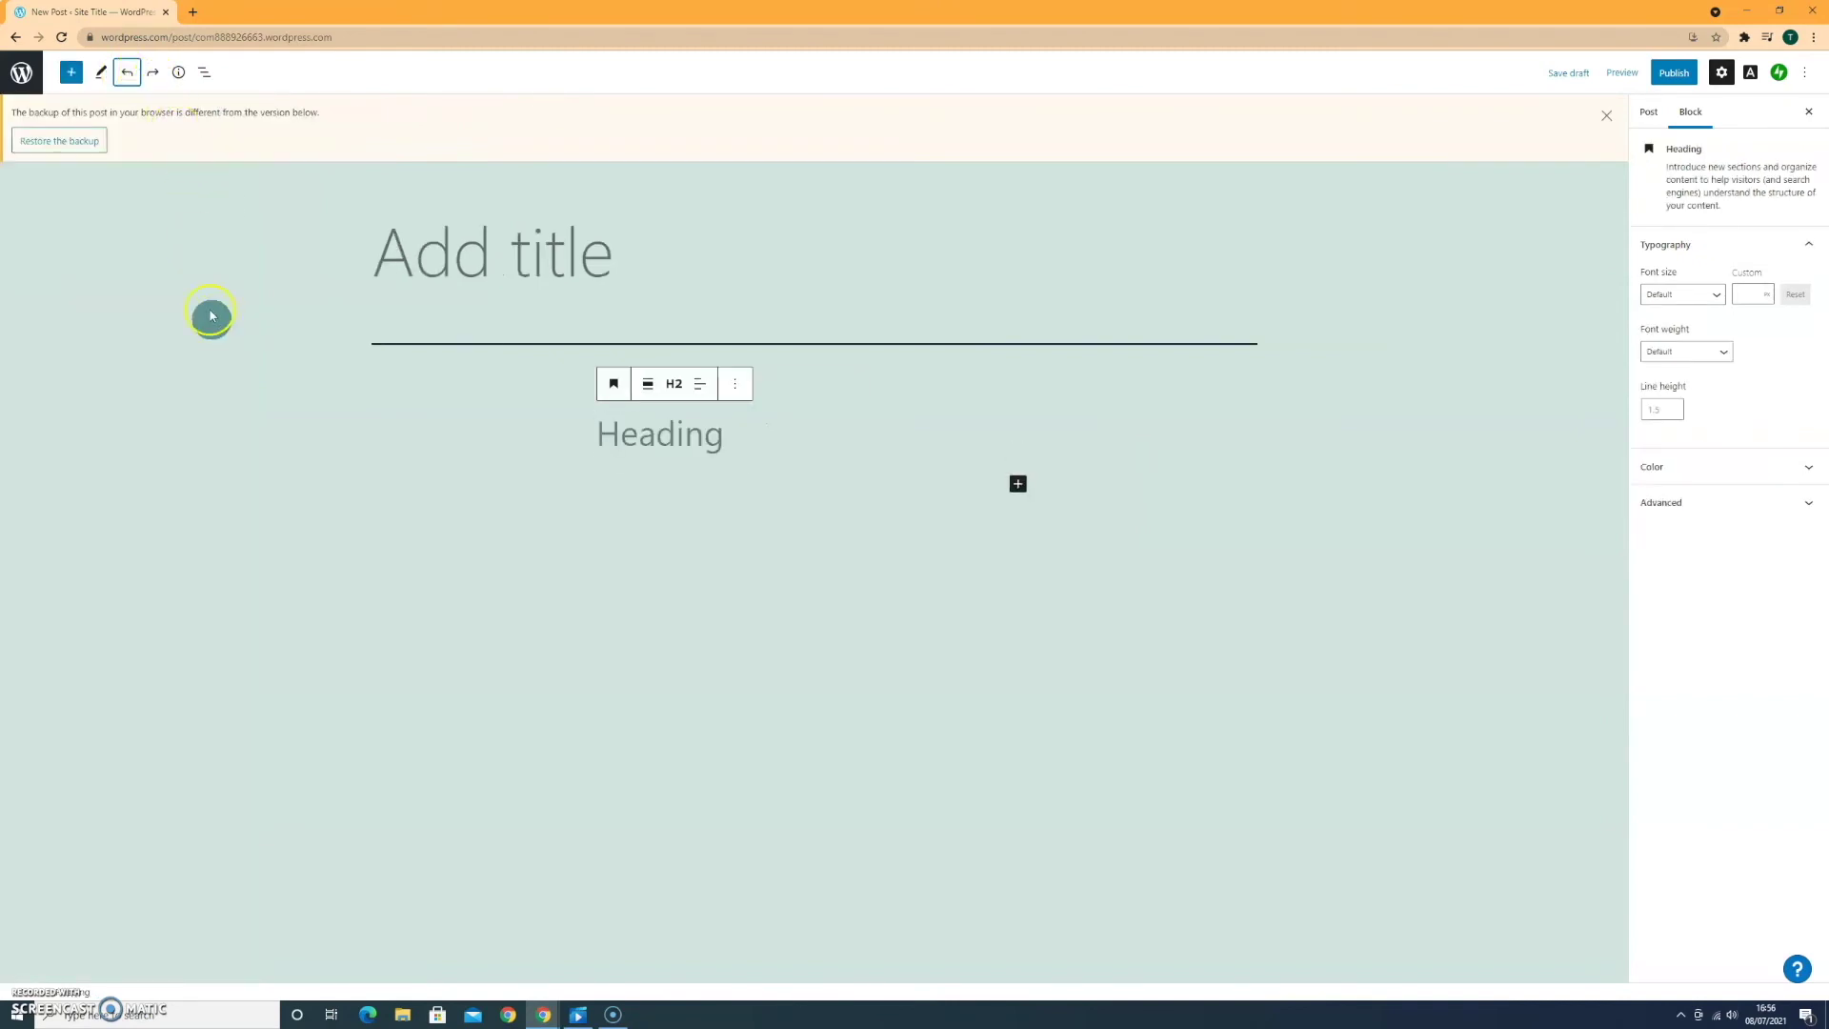
{"action": "left_click", "coordinate": [152, 72]}
{"action": "left_click", "coordinate": [152, 73]}
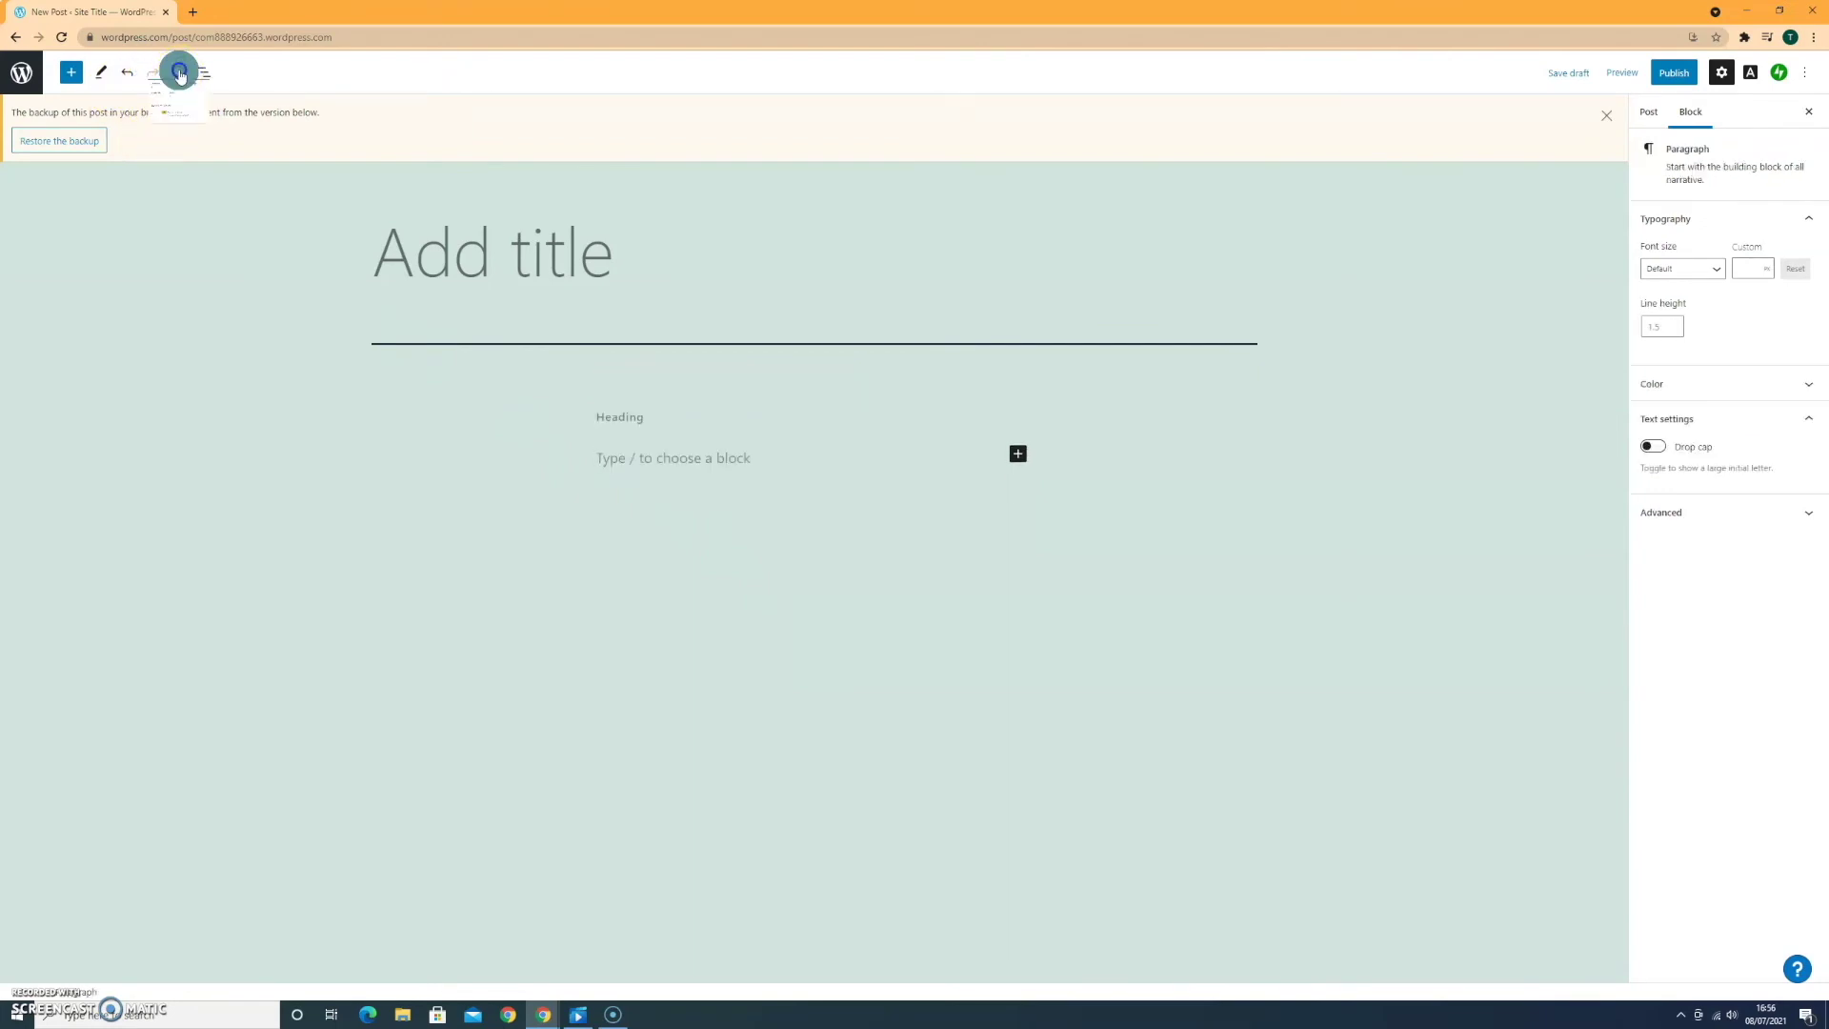
Check the post's details, including its word and block counts and the document outline
{"action": "left_click", "coordinate": [180, 74]}
{"action": "left_click", "coordinate": [165, 167]}
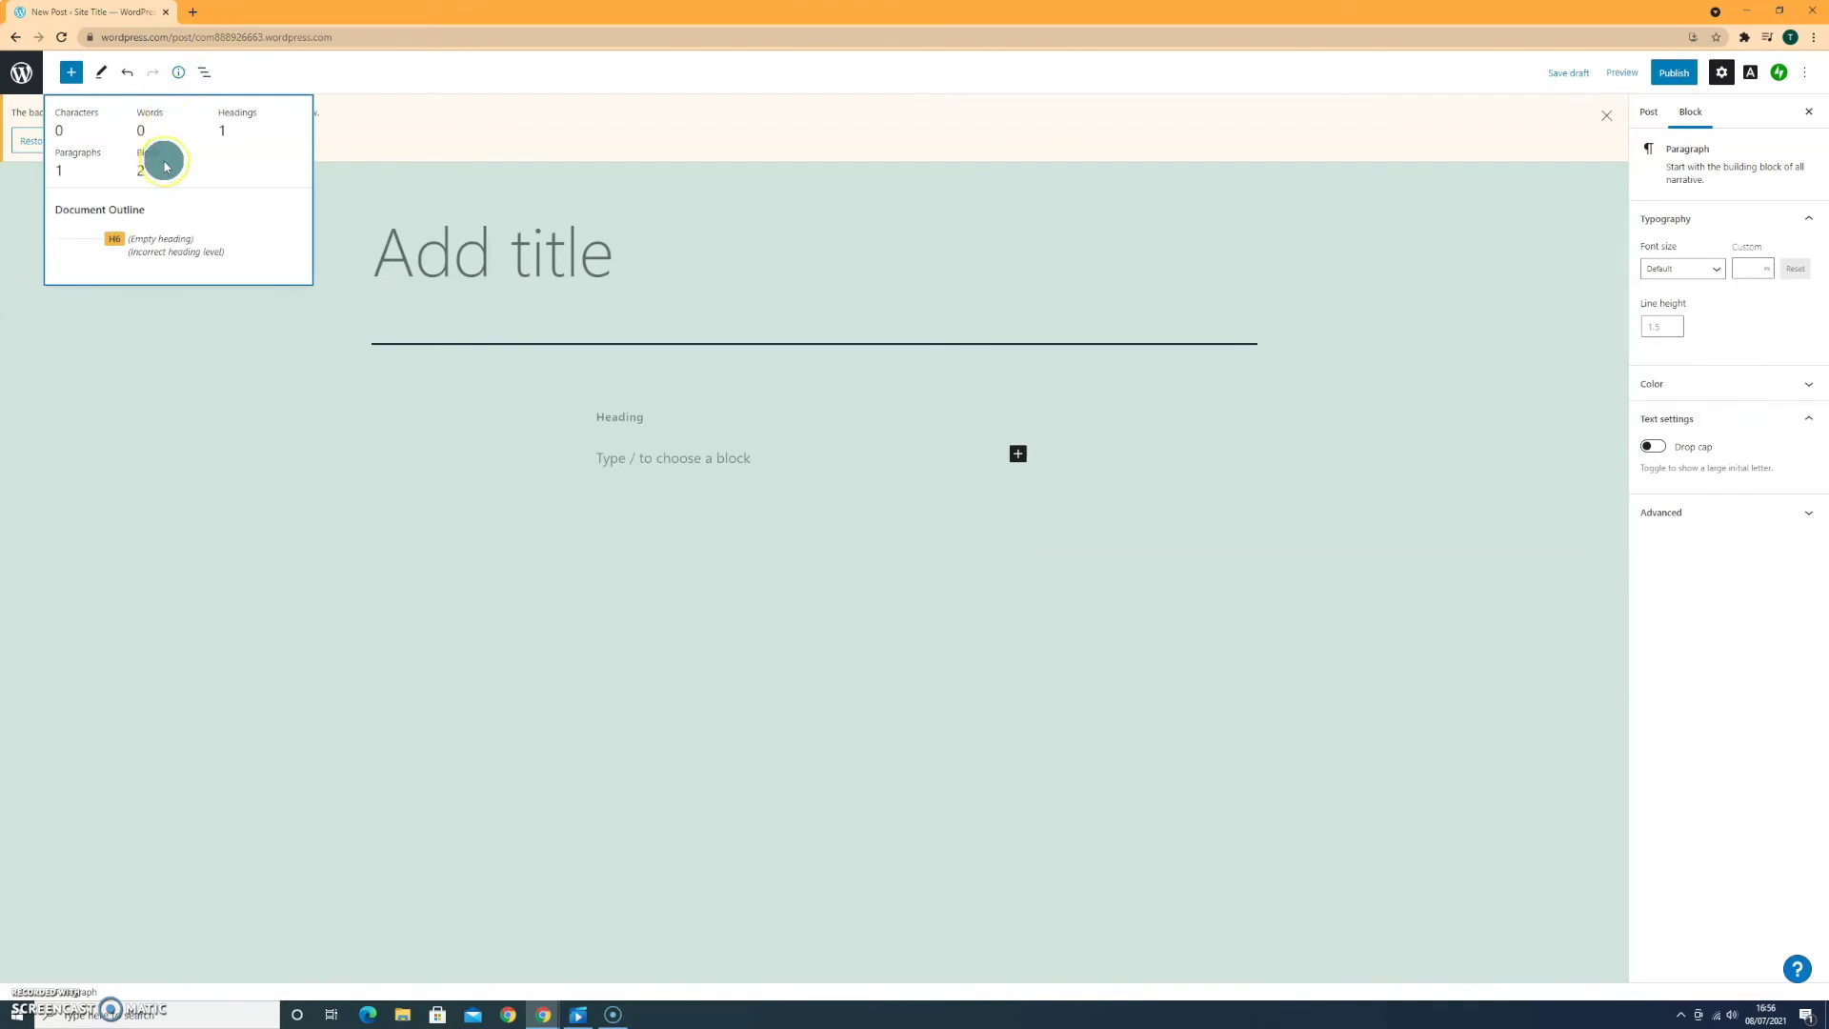
{"action": "left_click", "coordinate": [177, 73]}
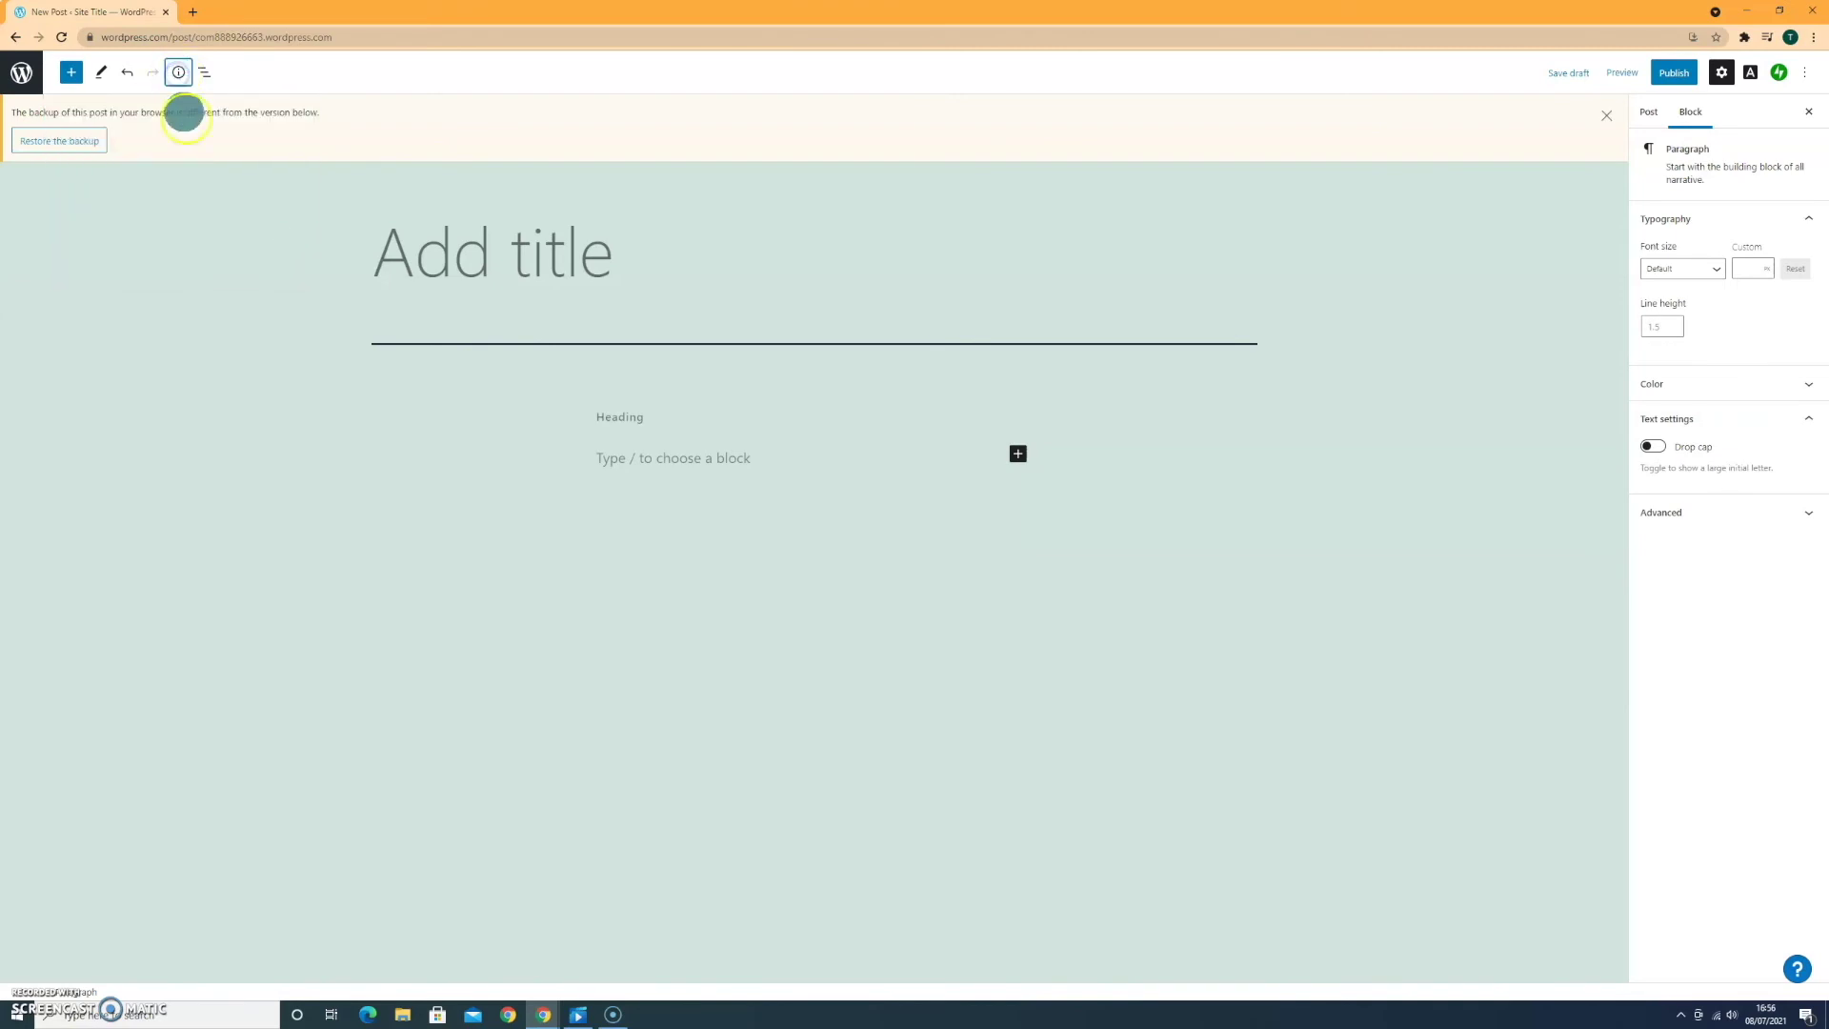